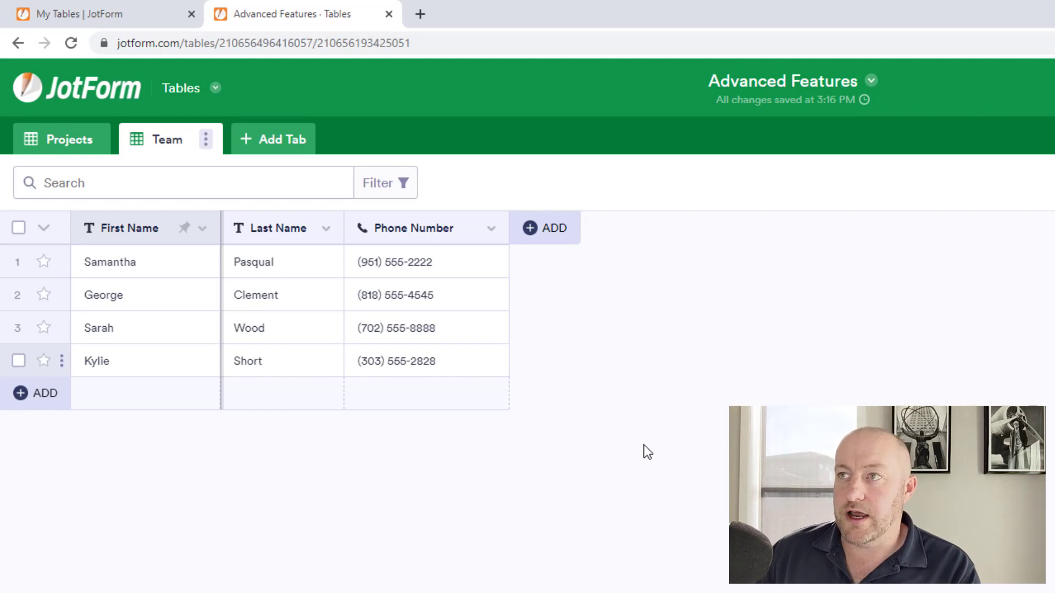
Step: Start a new Advanced Formula column named 'Full Name' and continue to the formula step
left_click(546, 228)
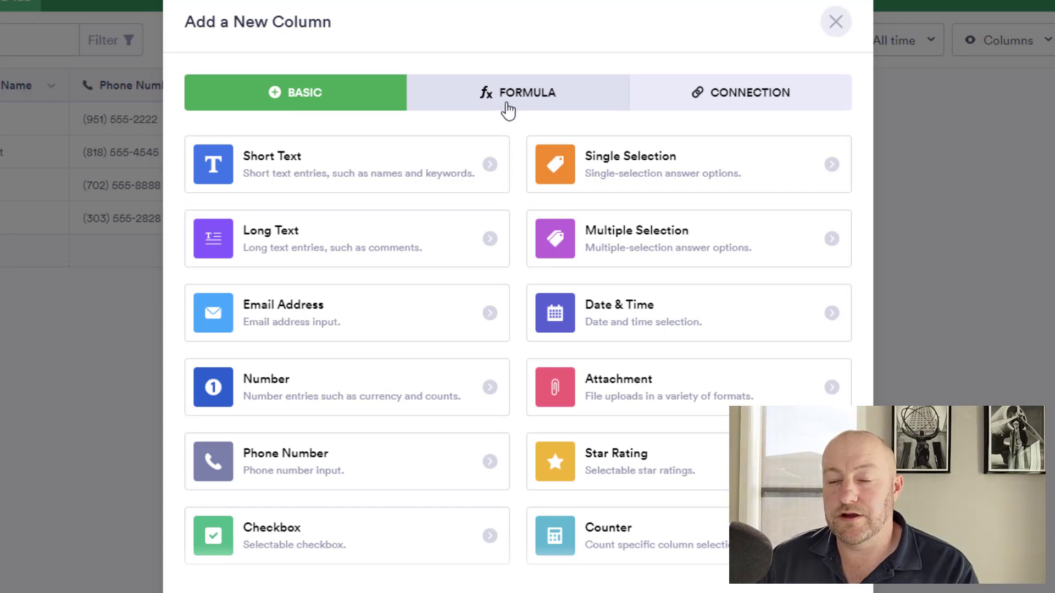
left_click(505, 107)
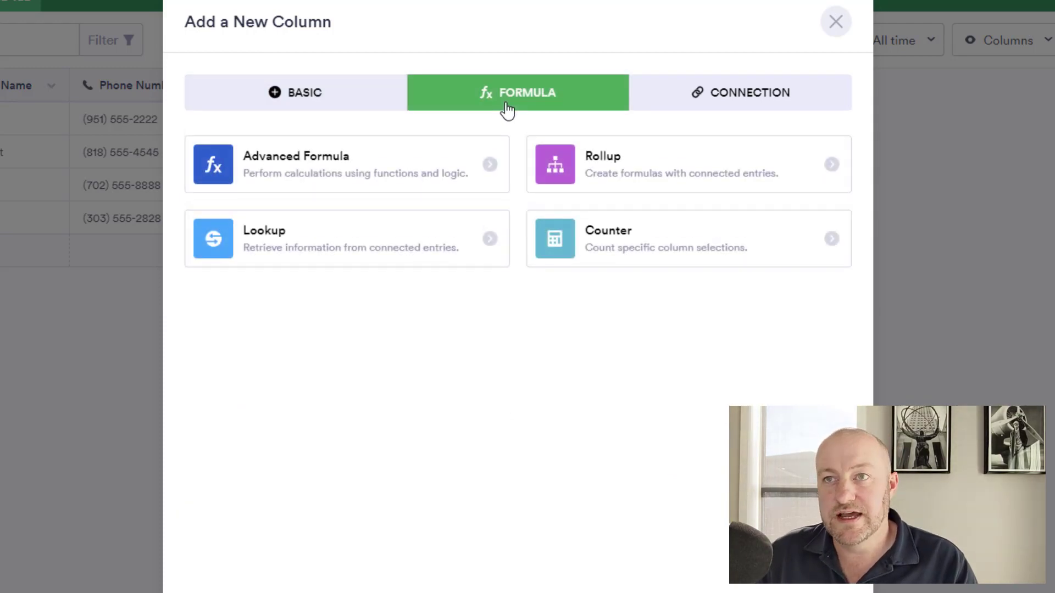
left_click(343, 171)
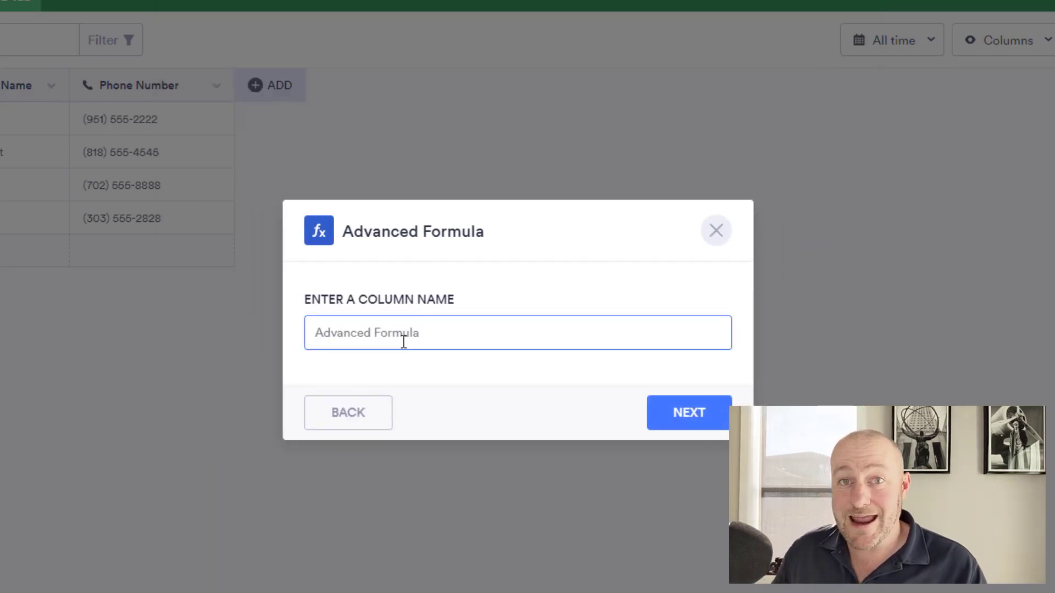
type("Full ")
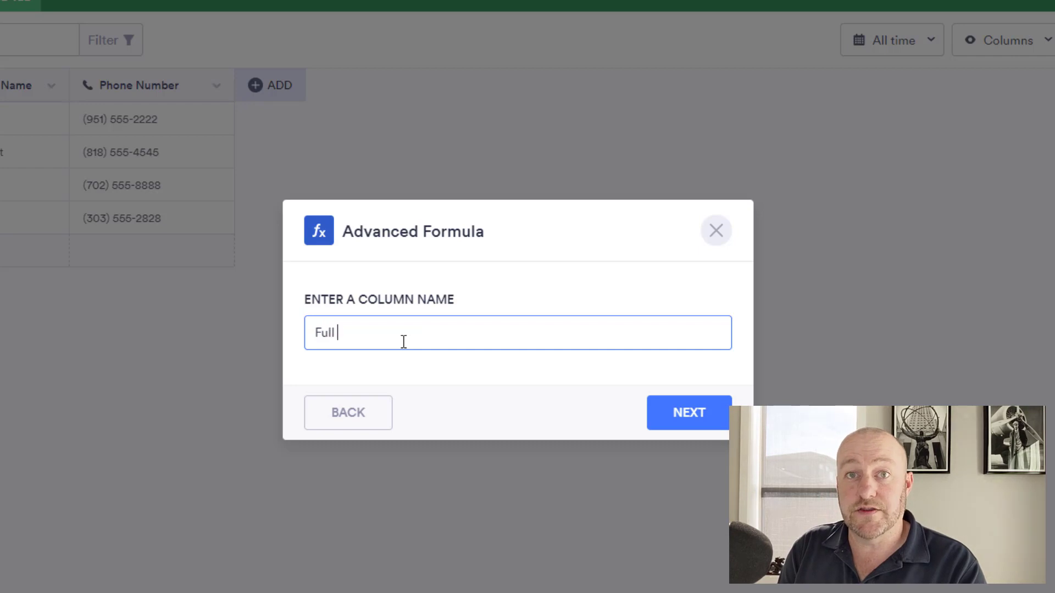
type("Name")
key("Return")
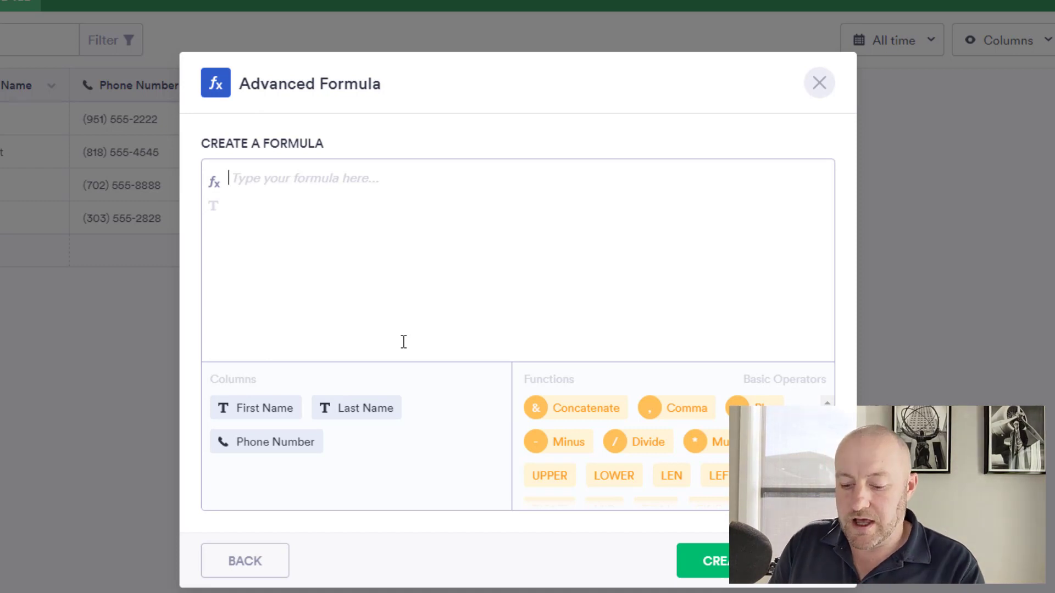
Step: Build the formula First Name & Last Name, discarding an initially inserted Concatenate token
type("conca")
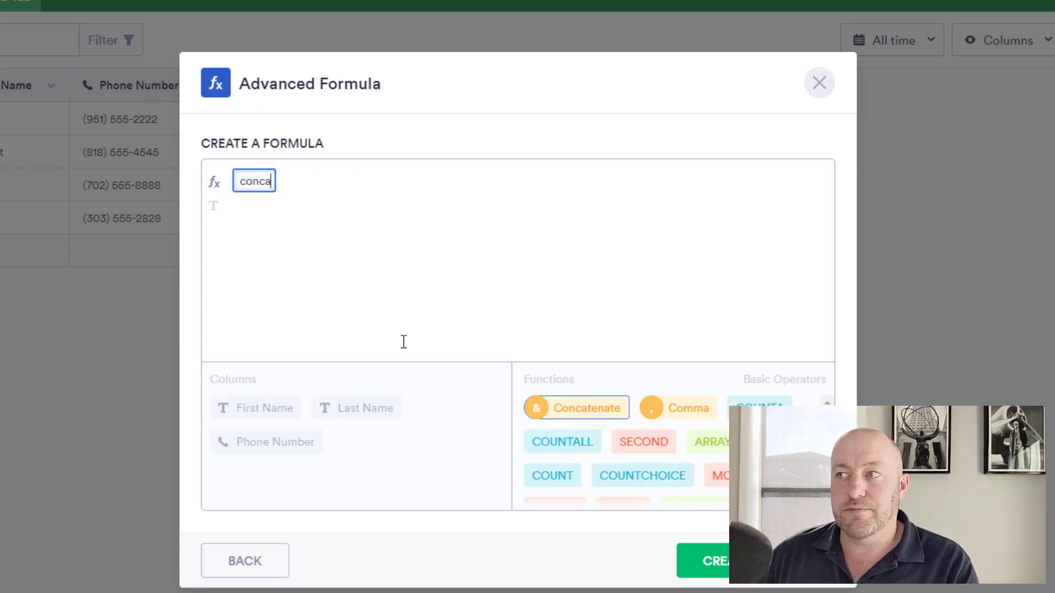
left_click(575, 420)
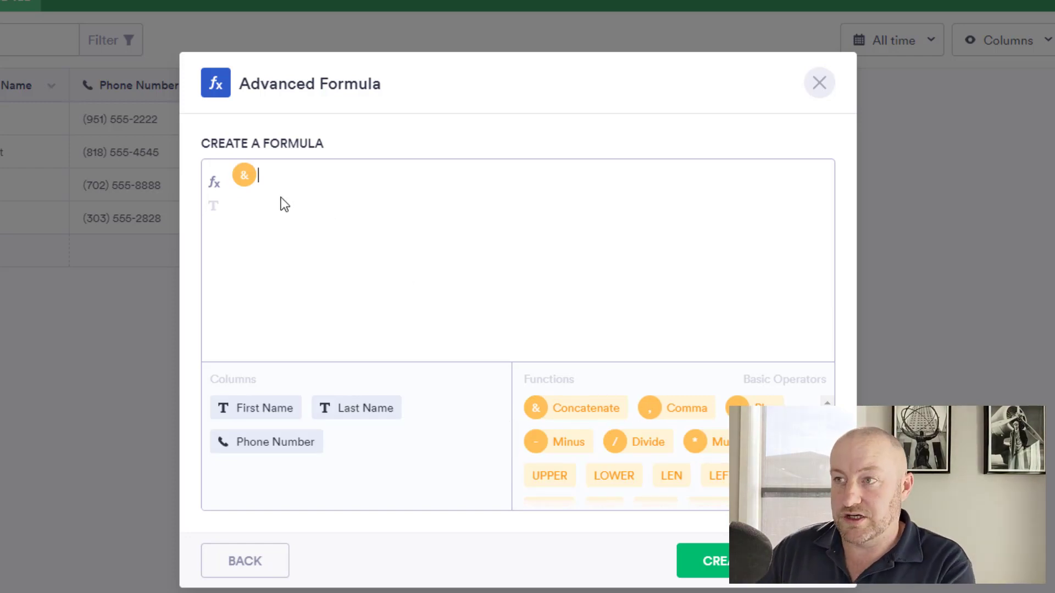
key("BackSpace")
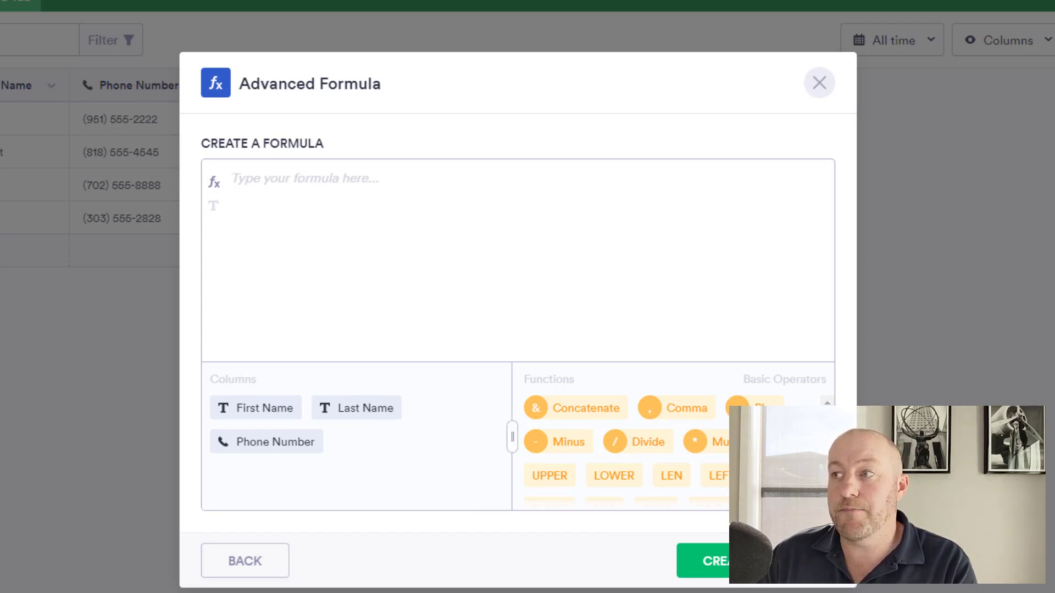
scroll(675, 451, "down", 15)
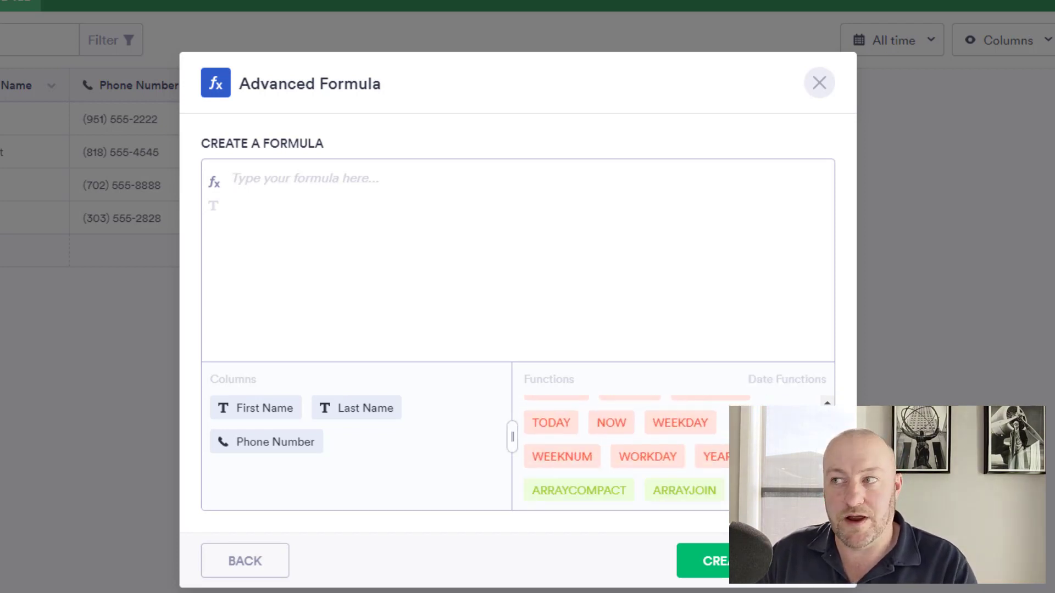
scroll(626, 445, "up", 15)
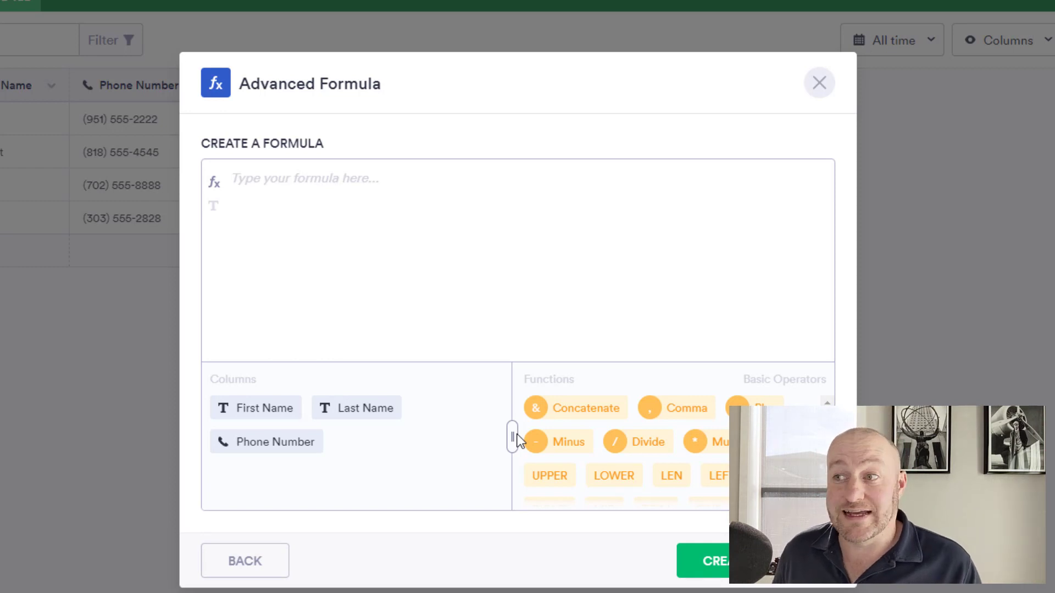
left_click(258, 413)
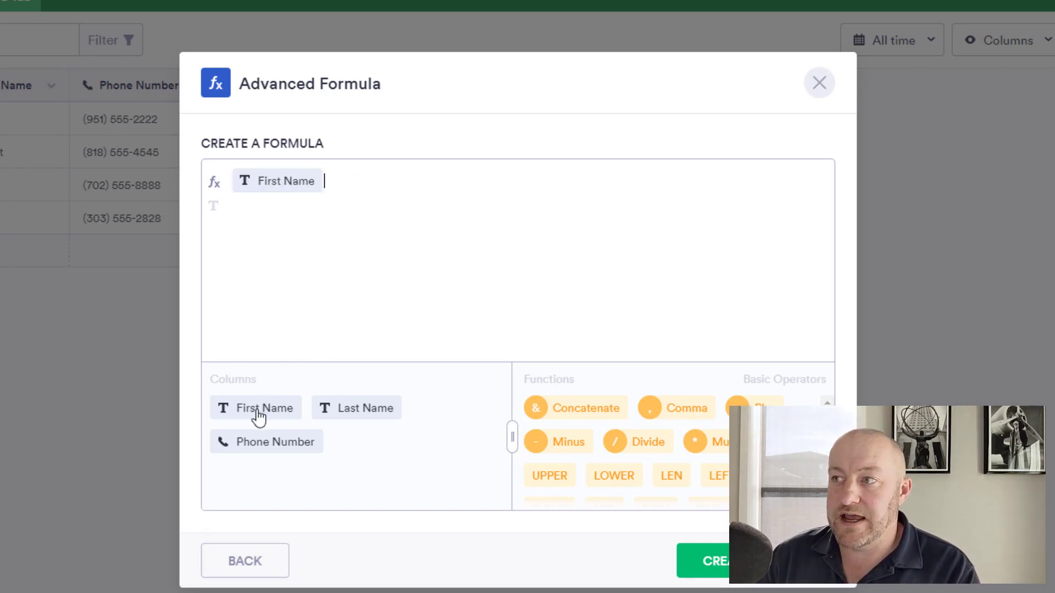
left_click(586, 417)
left_click(367, 410)
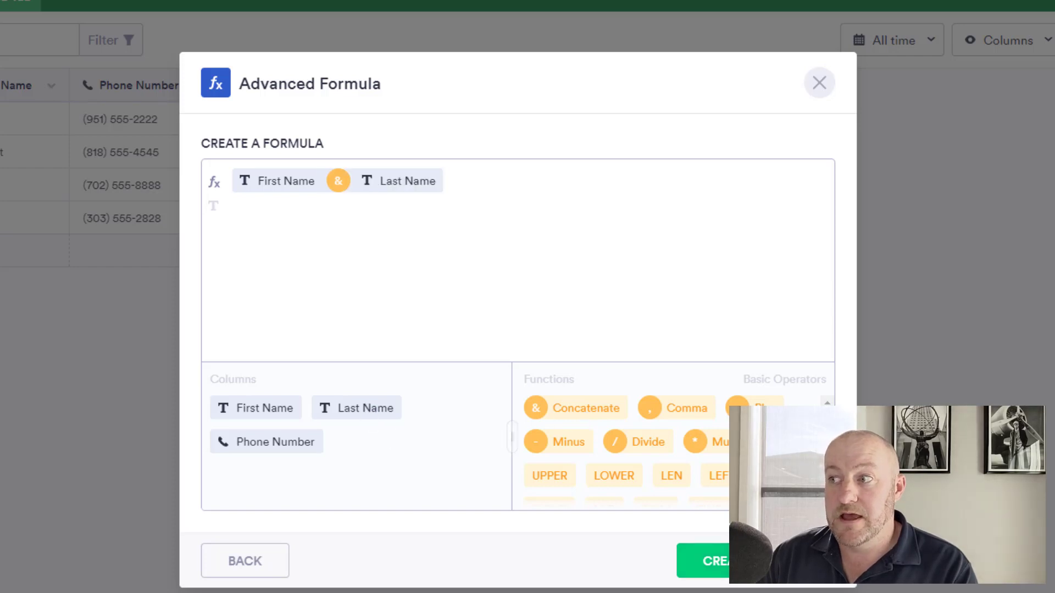
Step: Create the formula column, then fix its header from 'Full Nmae' to 'Full Name'
left_click(709, 561)
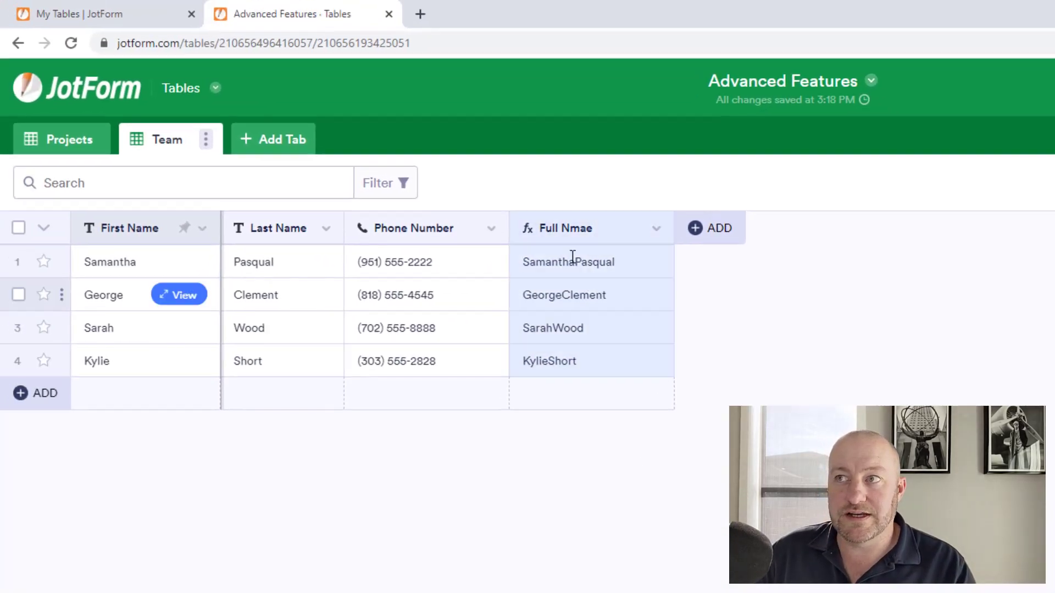
left_click(450, 199)
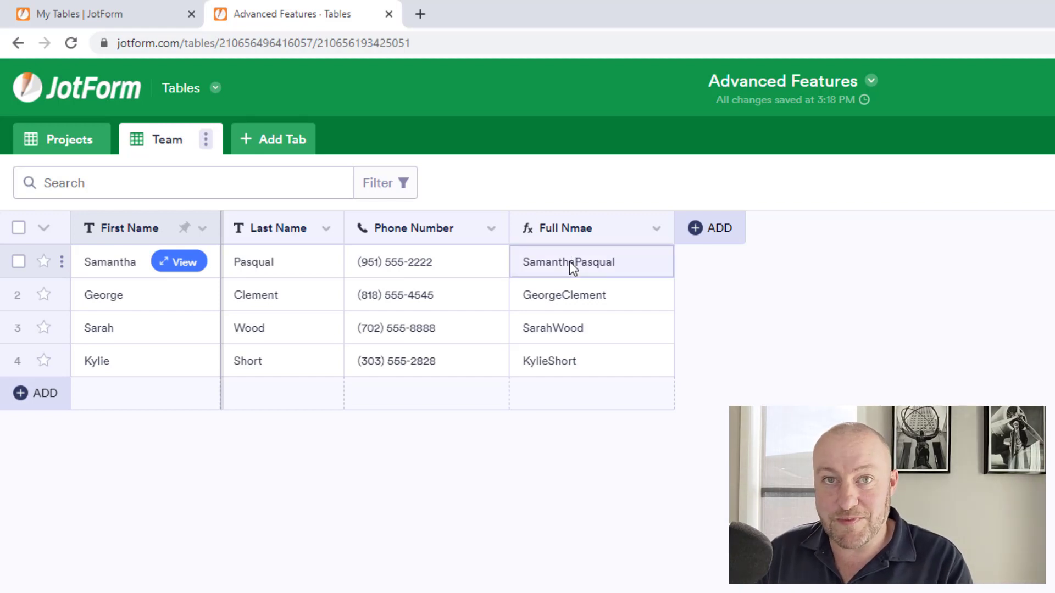
left_click(617, 225)
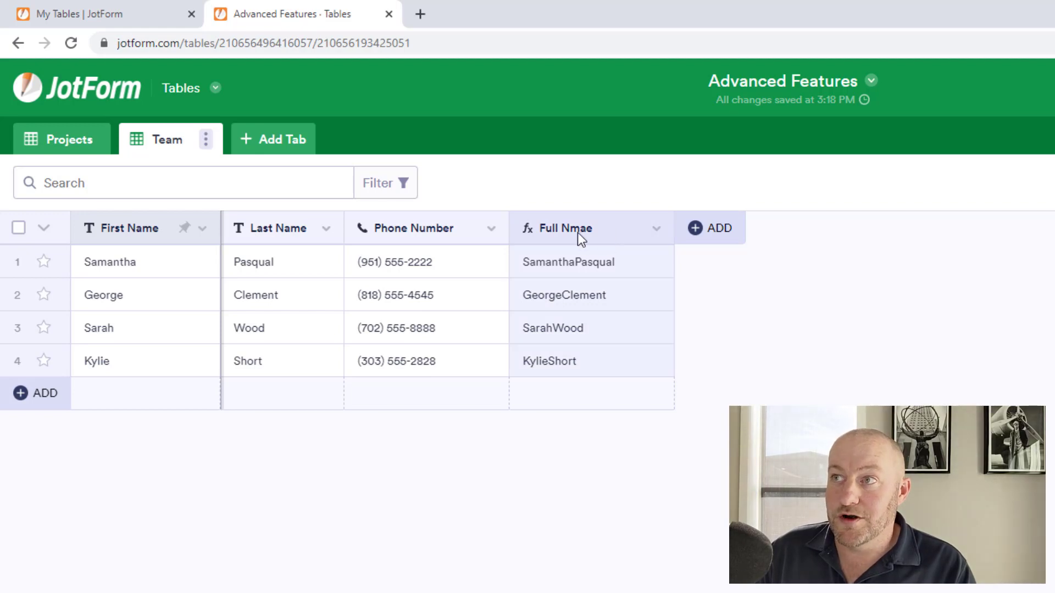
left_click_drag(580, 230, 575, 230)
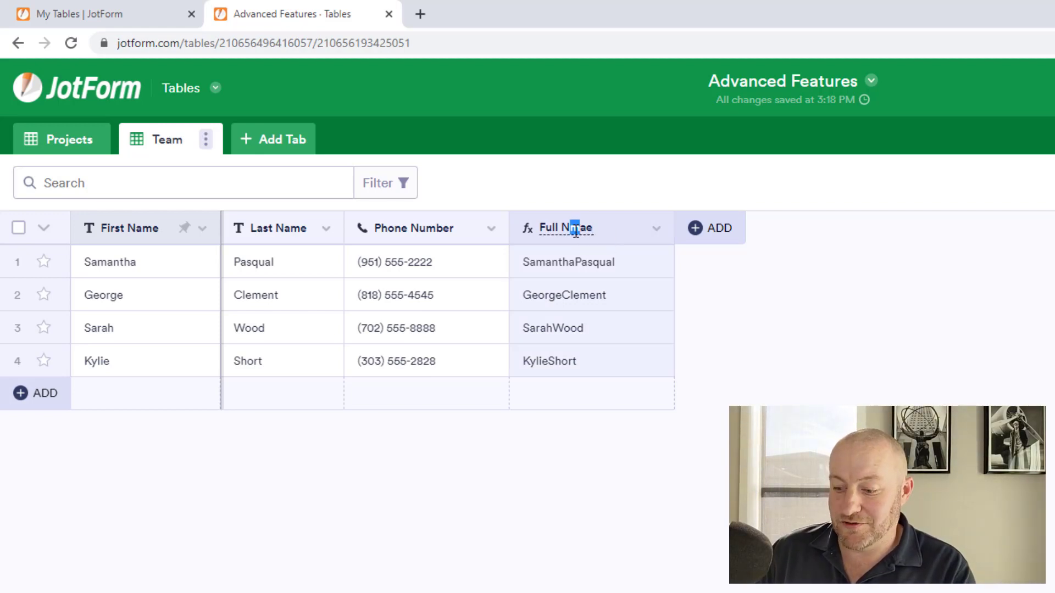
key("BackSpace")
type("m")
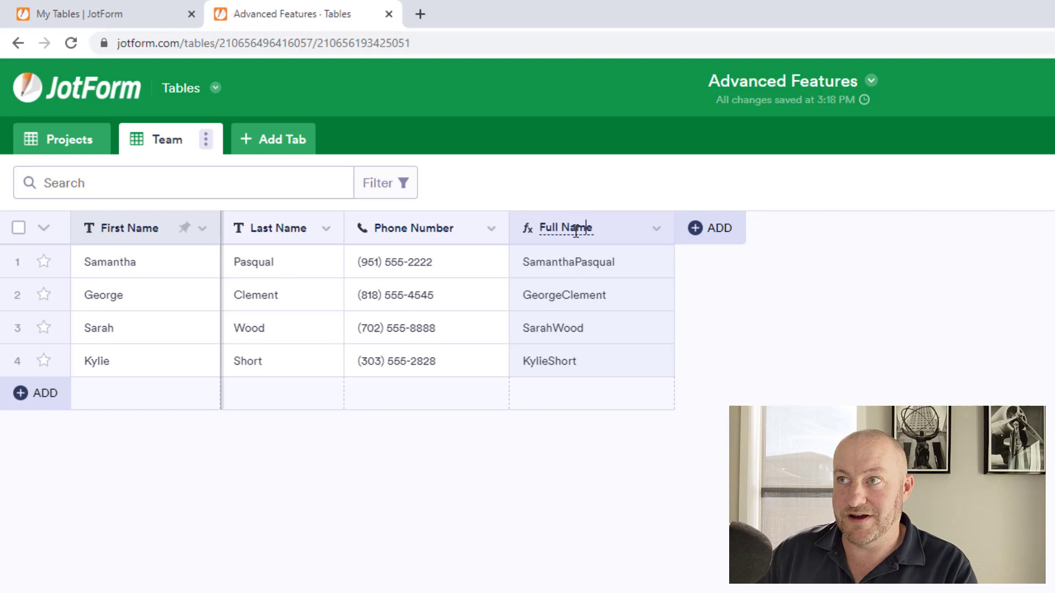
left_click(873, 374)
left_click(598, 237)
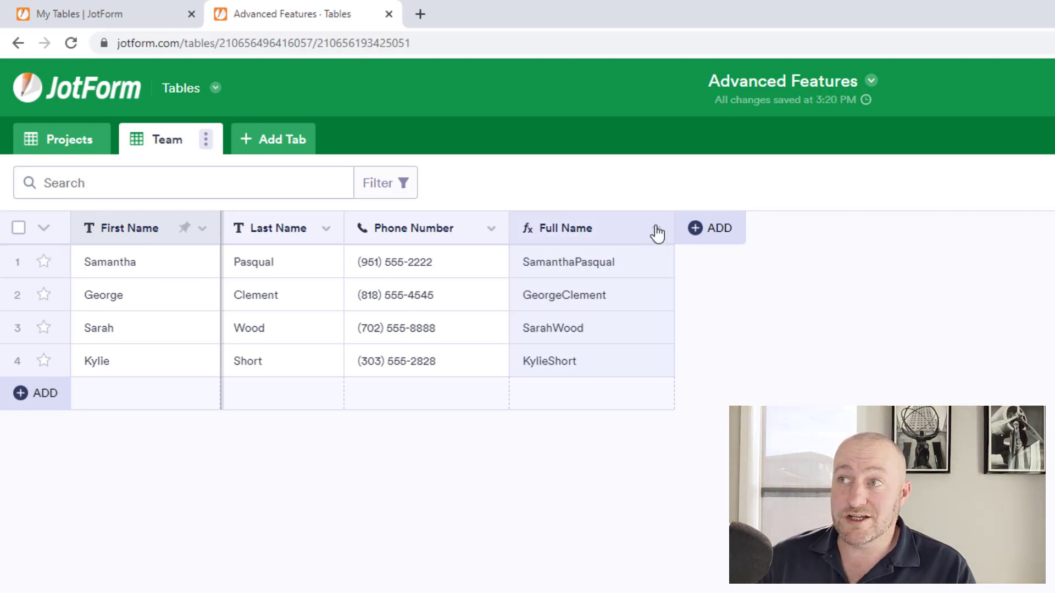
left_click(656, 229)
Step: Edit the Full Name formula to insert a space text between First Name and Last Name
left_click(531, 556)
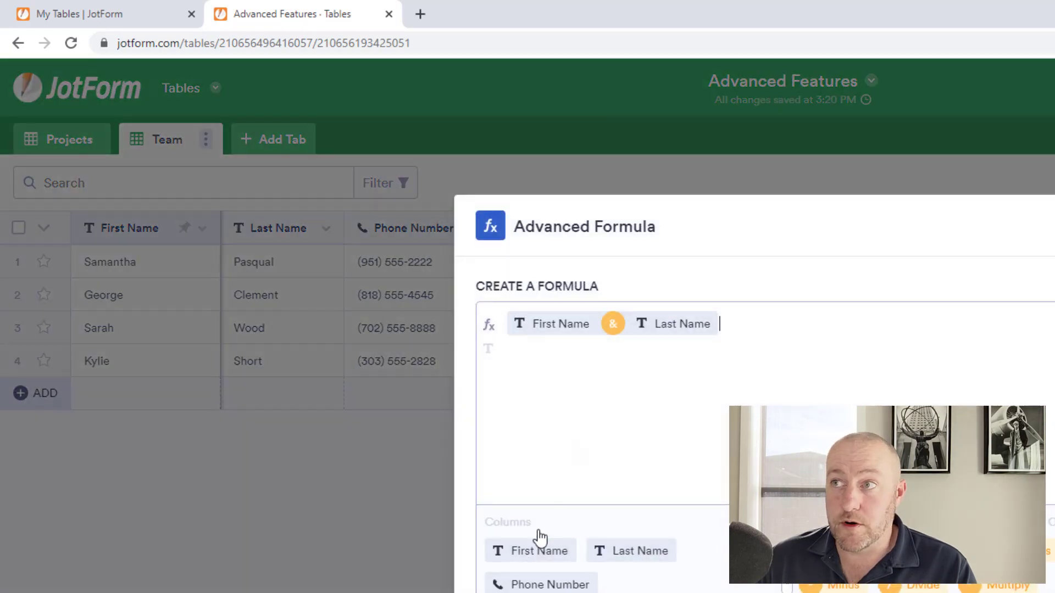
left_click(620, 330)
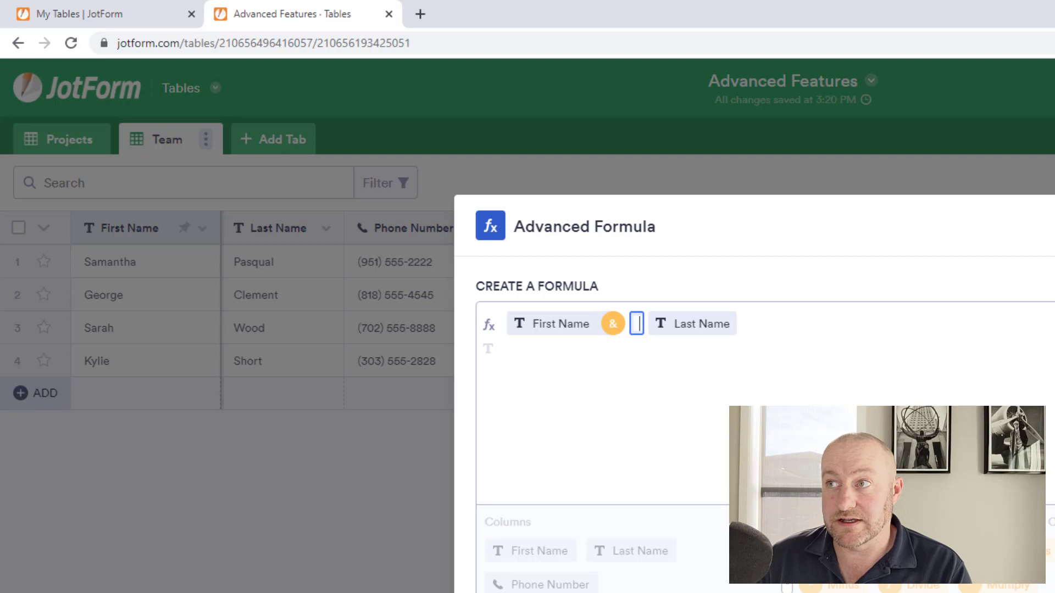
type("&")
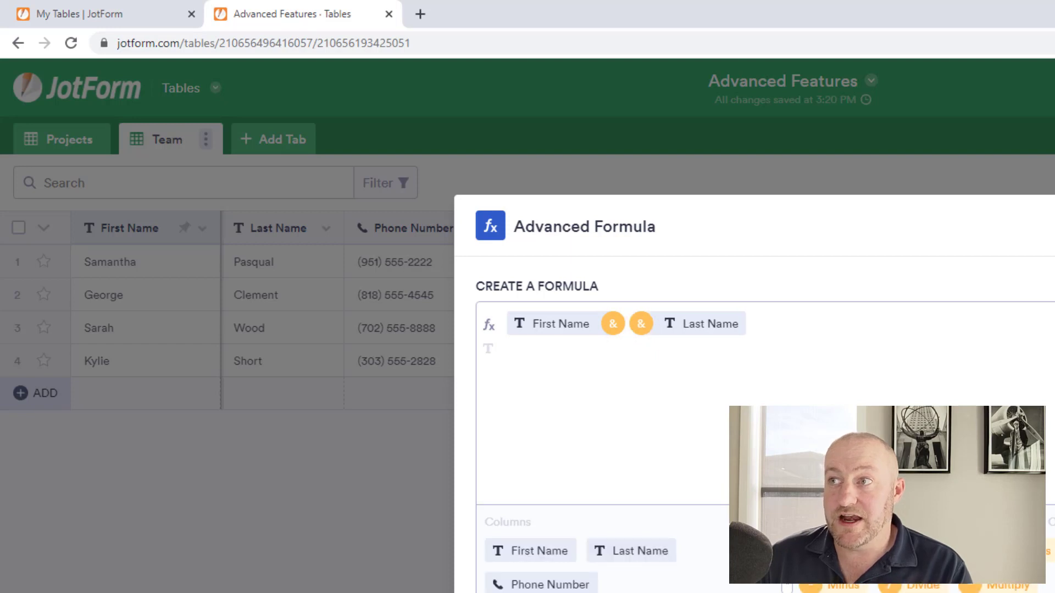
left_click(627, 325)
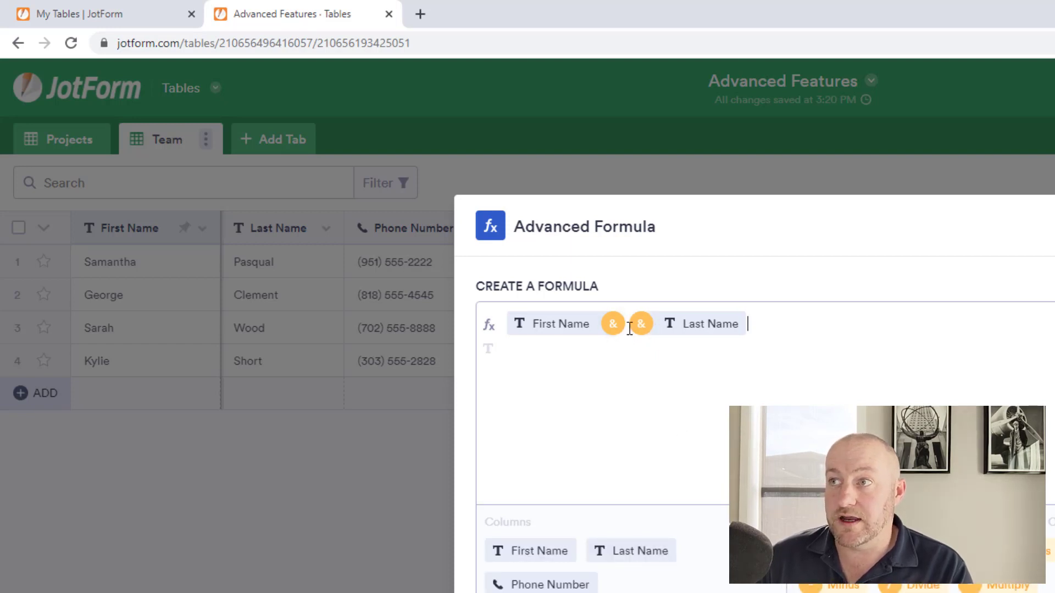
left_click(676, 353)
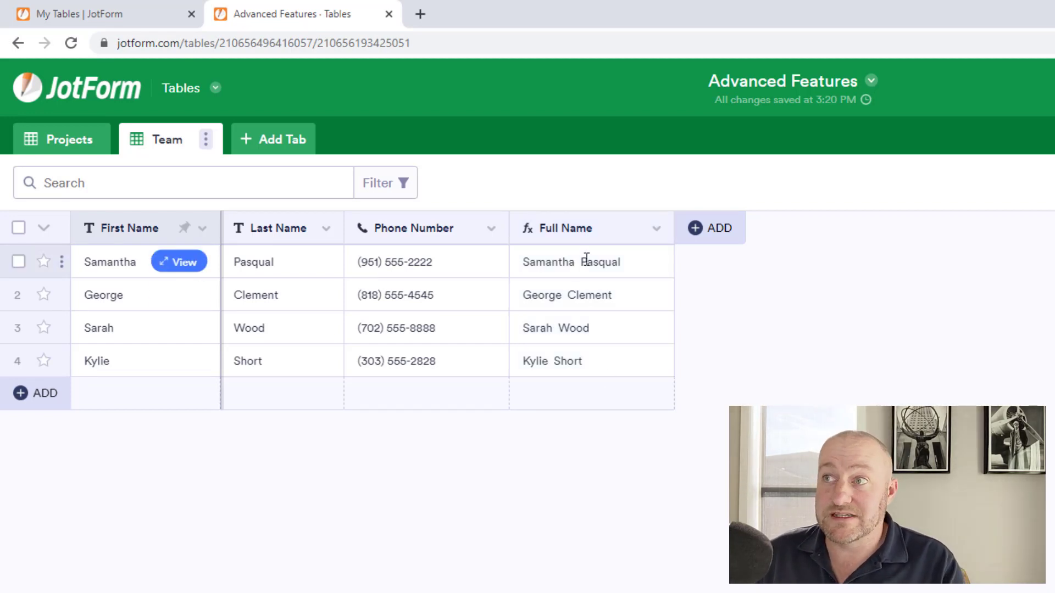
left_click(576, 230)
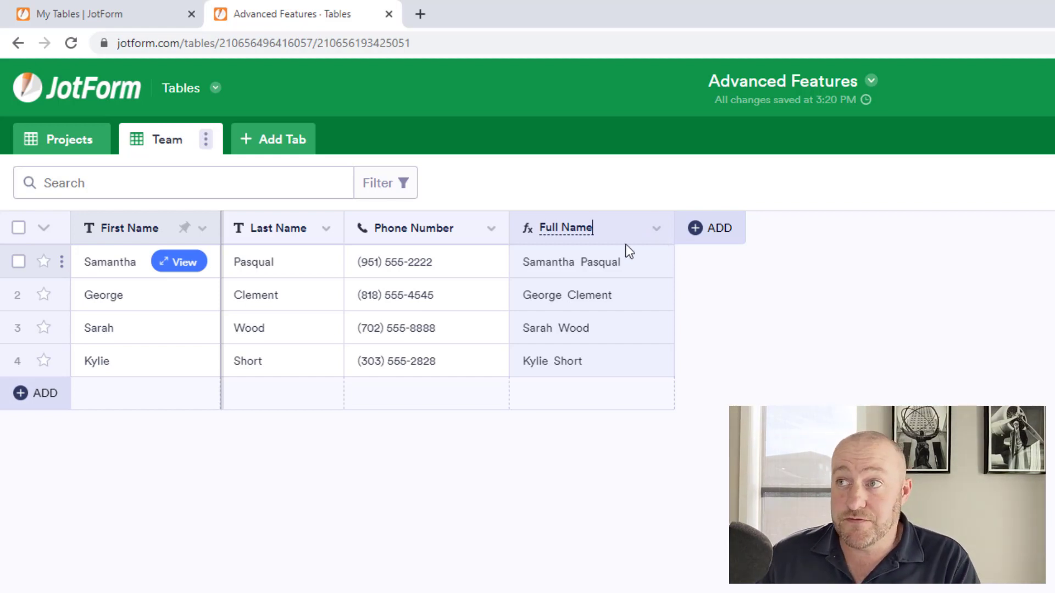
left_click(657, 233)
left_click(516, 559)
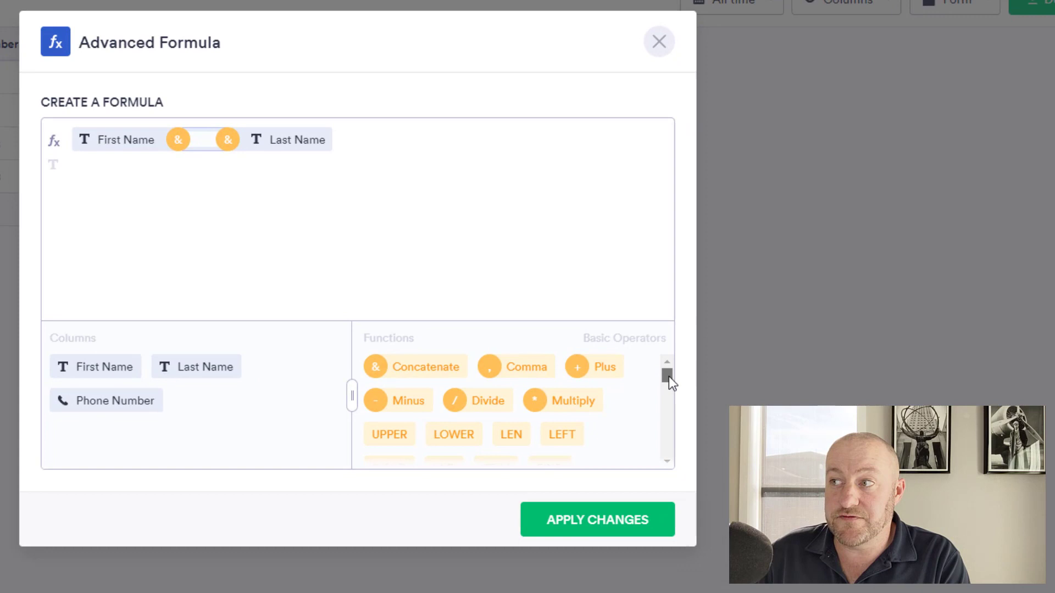
left_click_drag(668, 377, 670, 397)
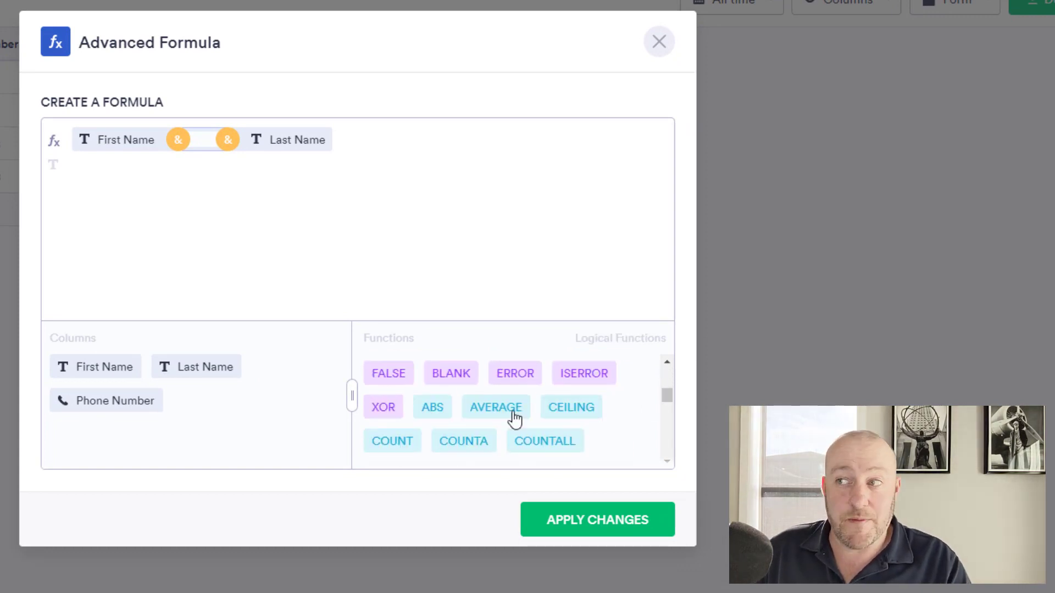
left_click_drag(671, 398, 680, 445)
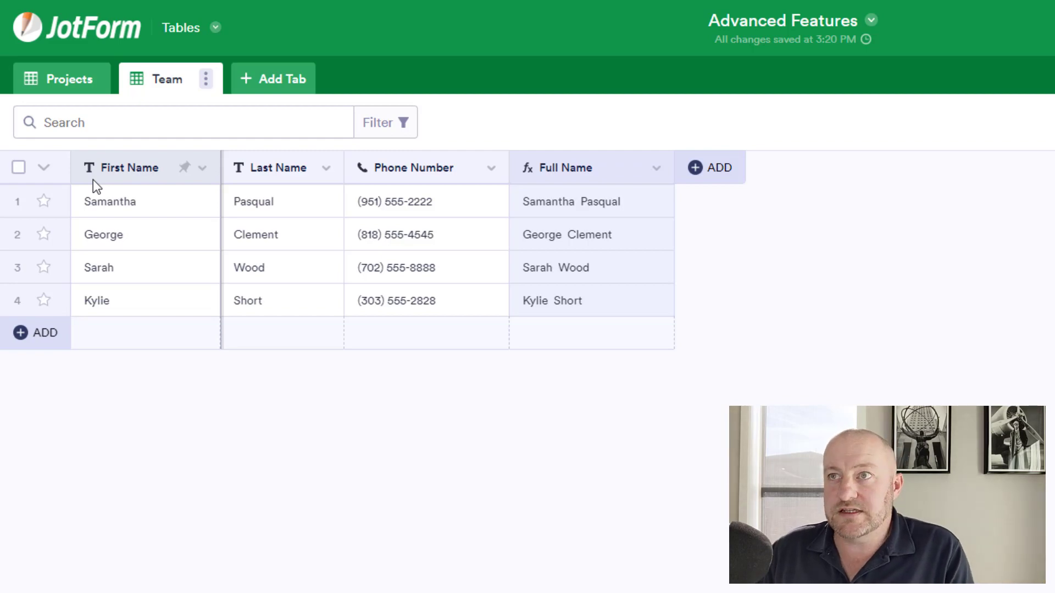
Step: On the Projects table, start a Connect a Table column named 'Team'
left_click(67, 82)
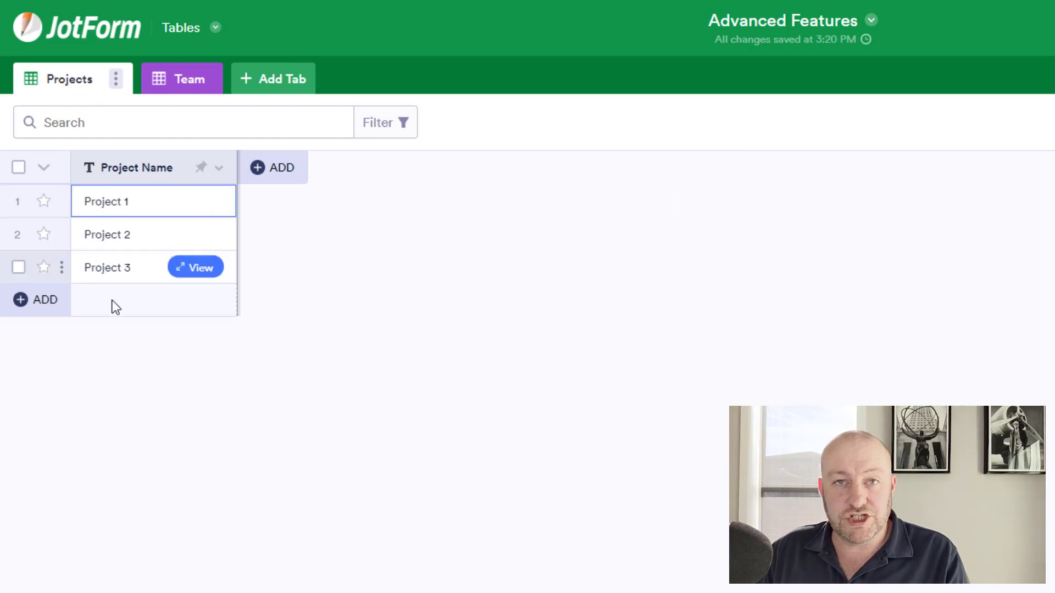
left_click(186, 83)
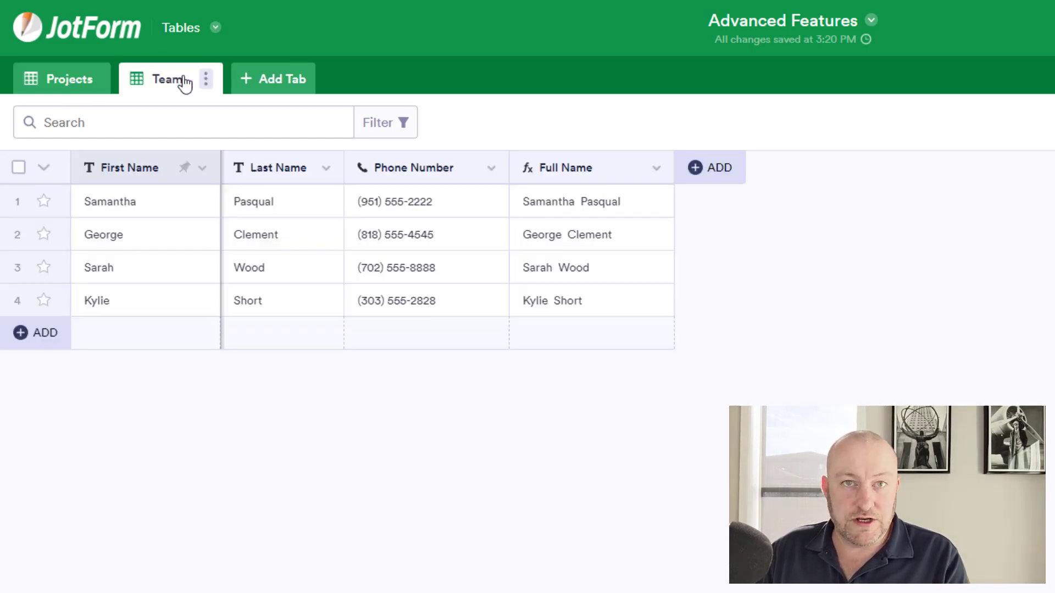
left_click(60, 93)
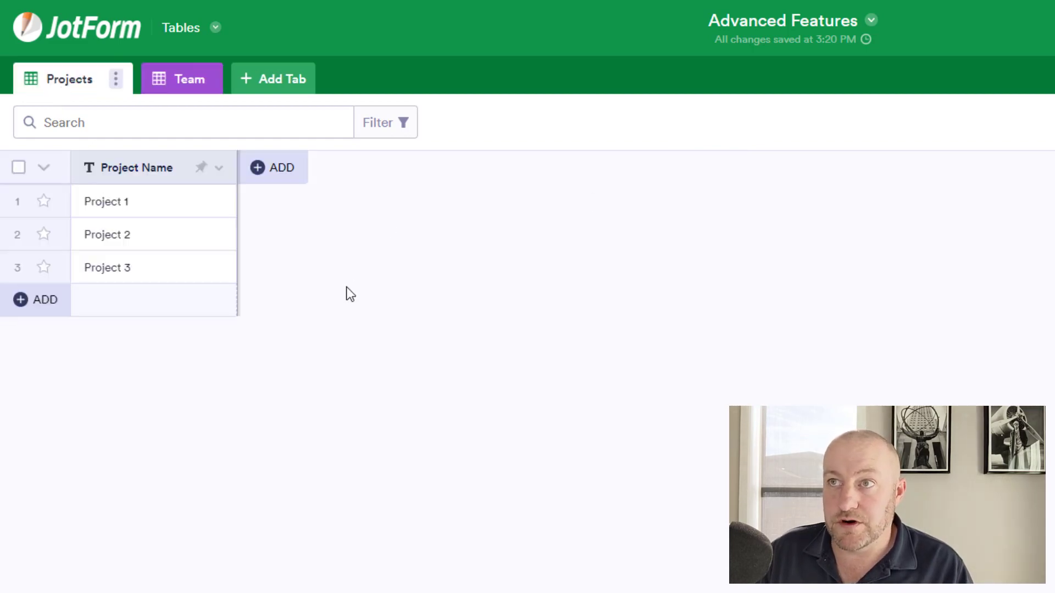
left_click(293, 181)
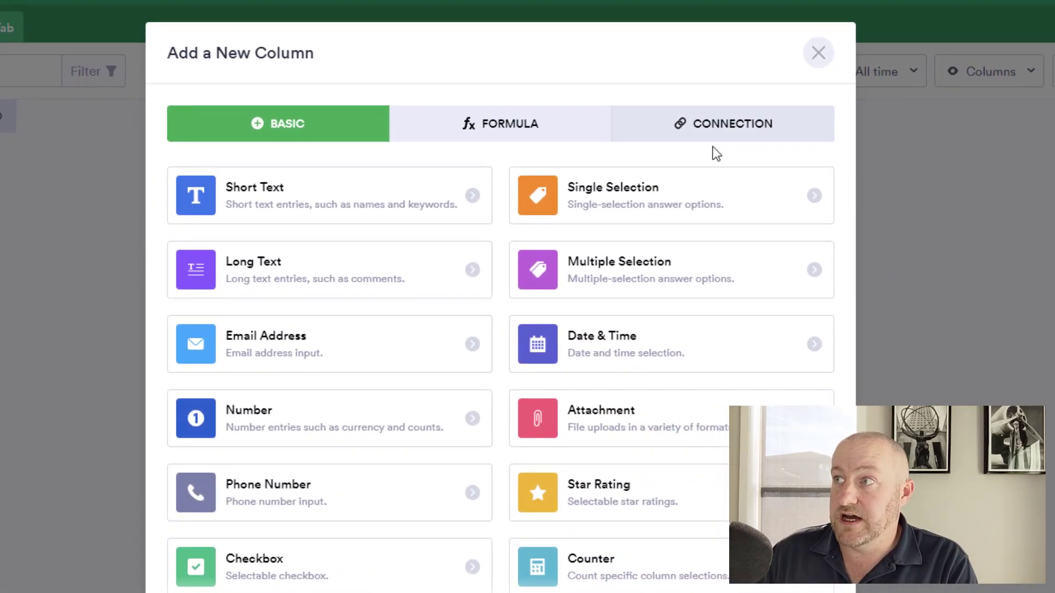
left_click(719, 137)
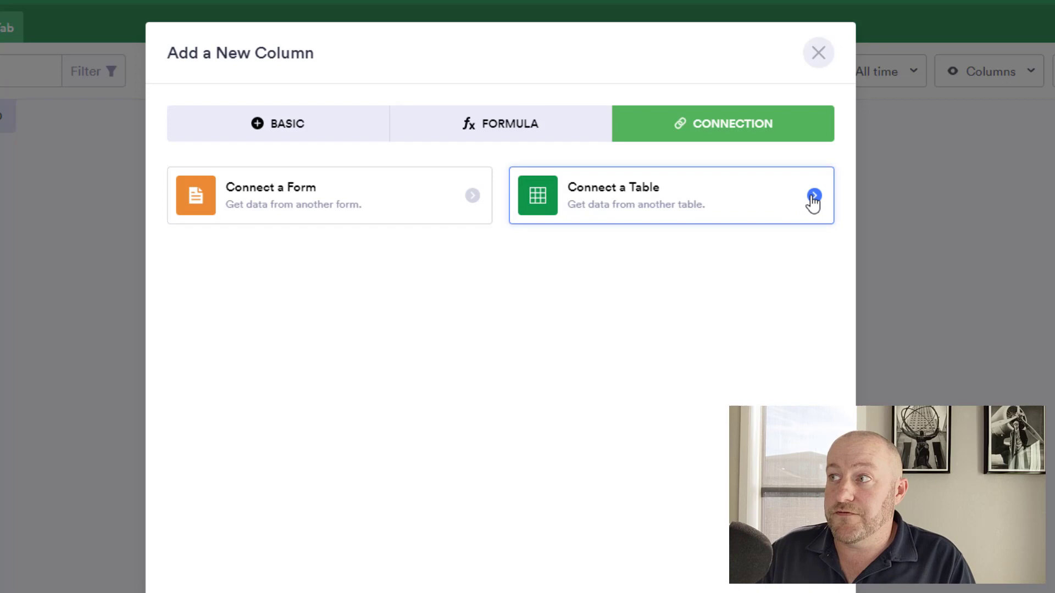
left_click(769, 219)
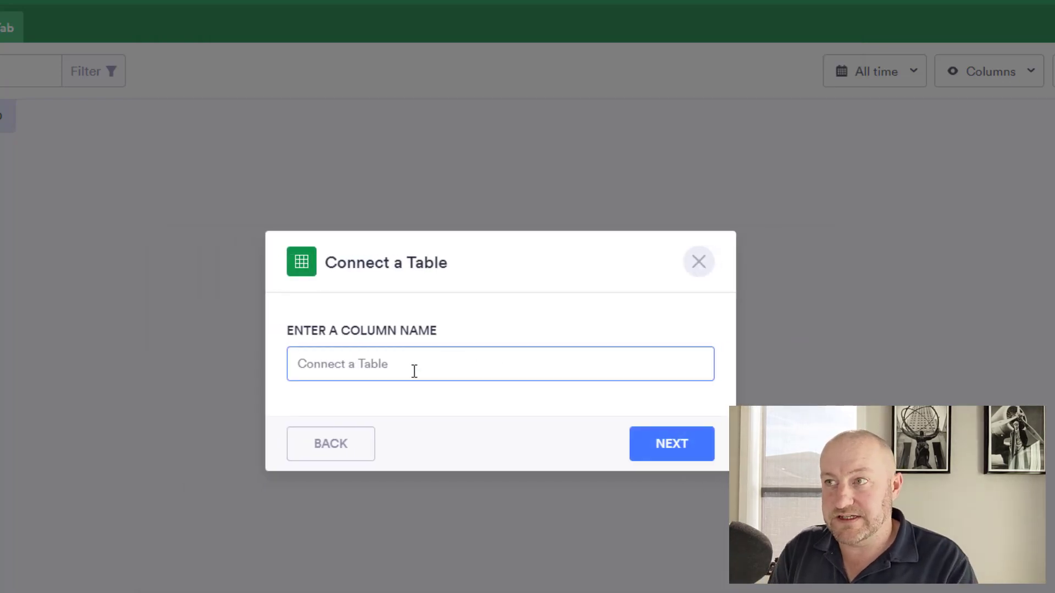
type("Team")
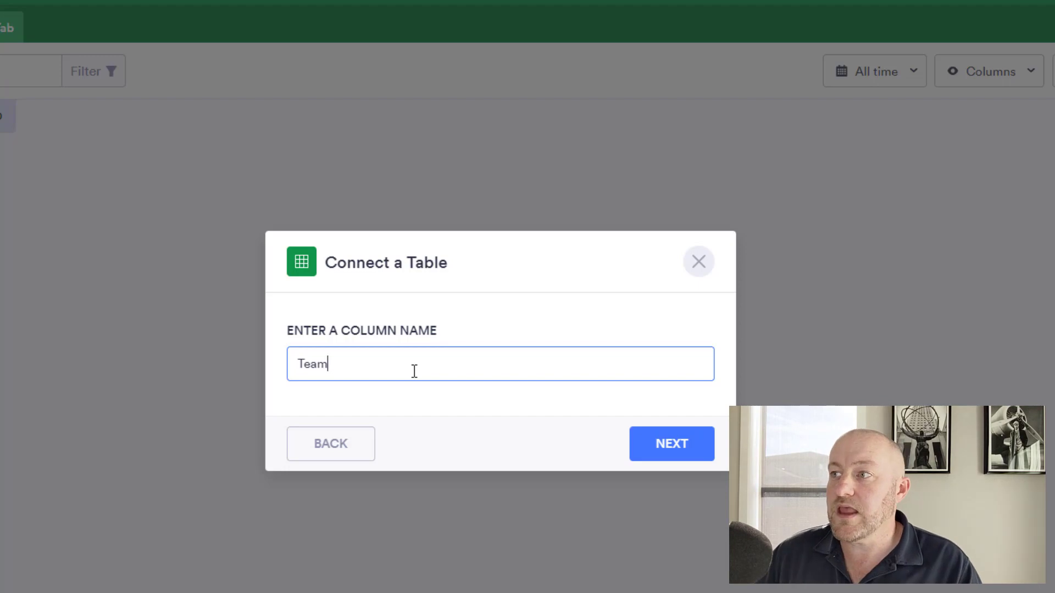
left_click(695, 455)
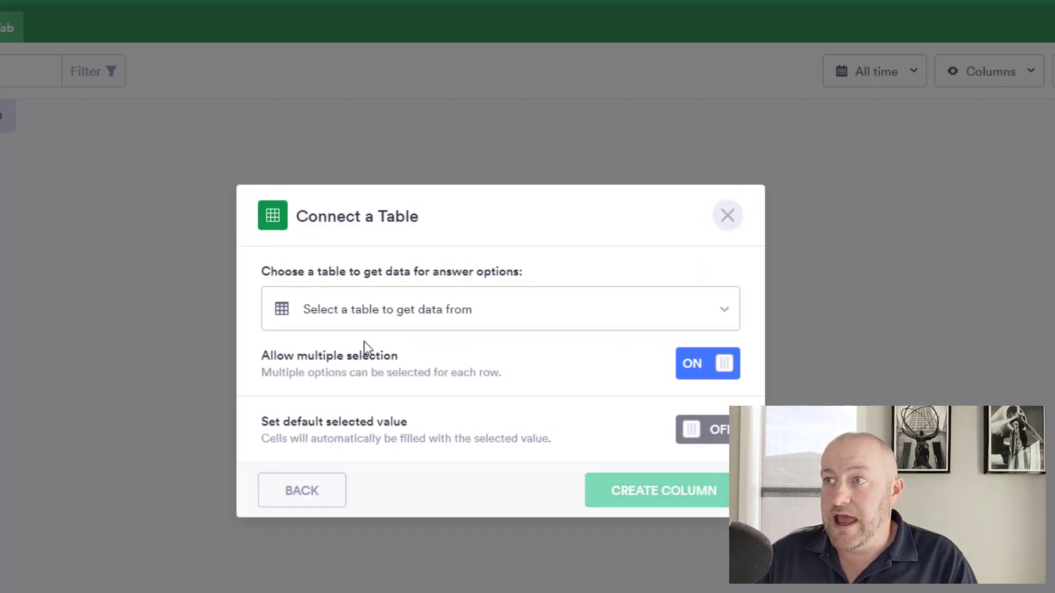
Step: Link it to Advanced Features > Team > Full Name with single selection and create it
left_click(343, 320)
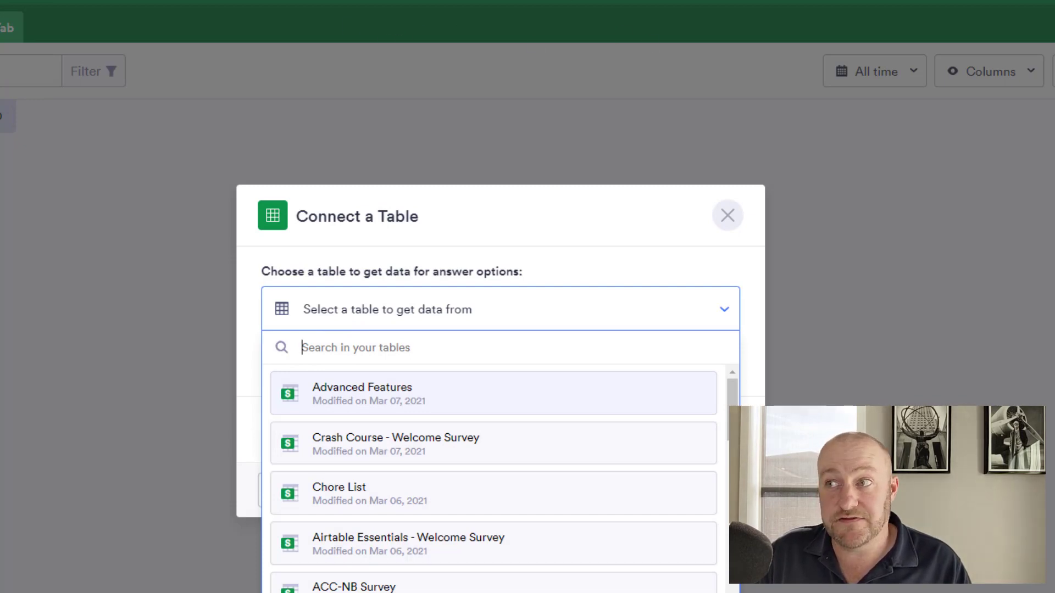
left_click(358, 404)
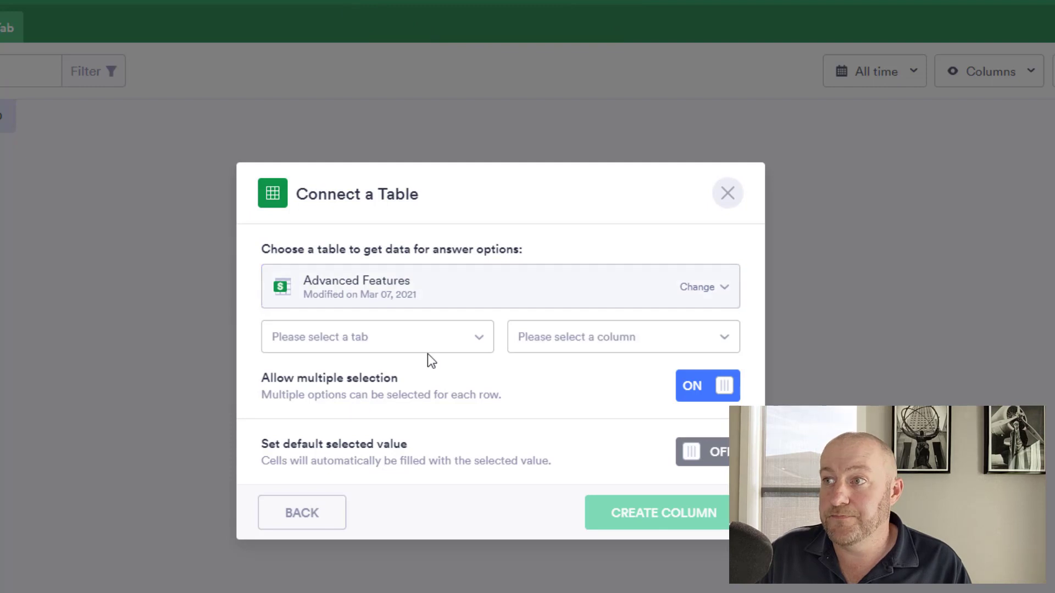
left_click(417, 342)
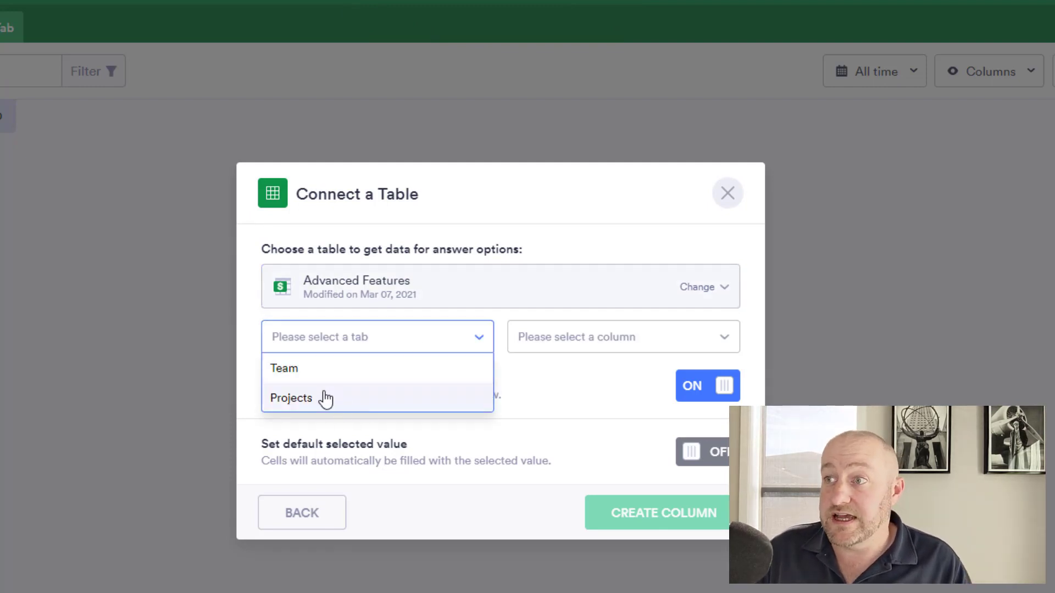
left_click(305, 370)
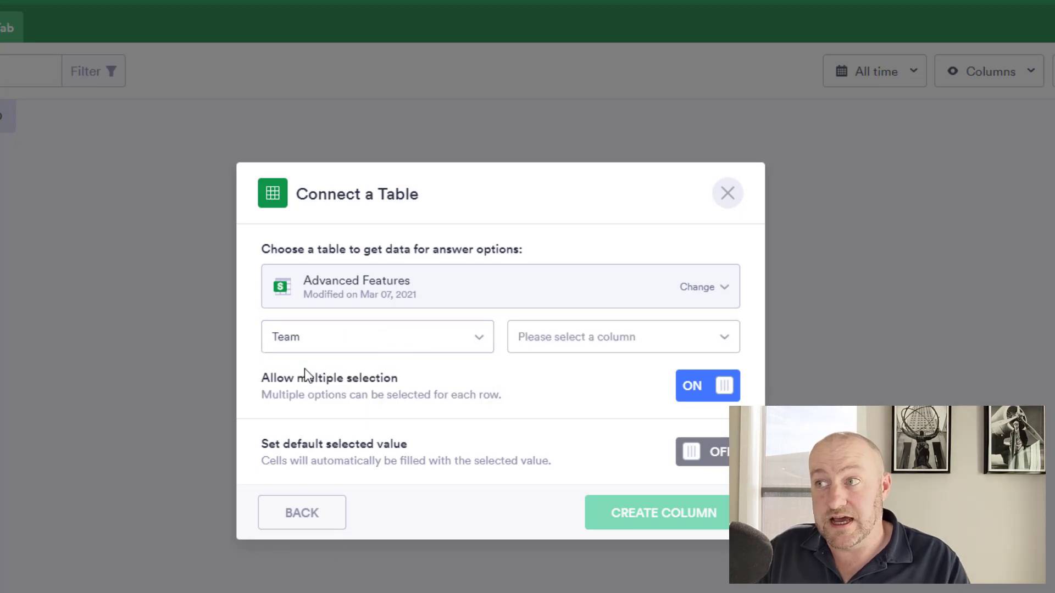
left_click(632, 338)
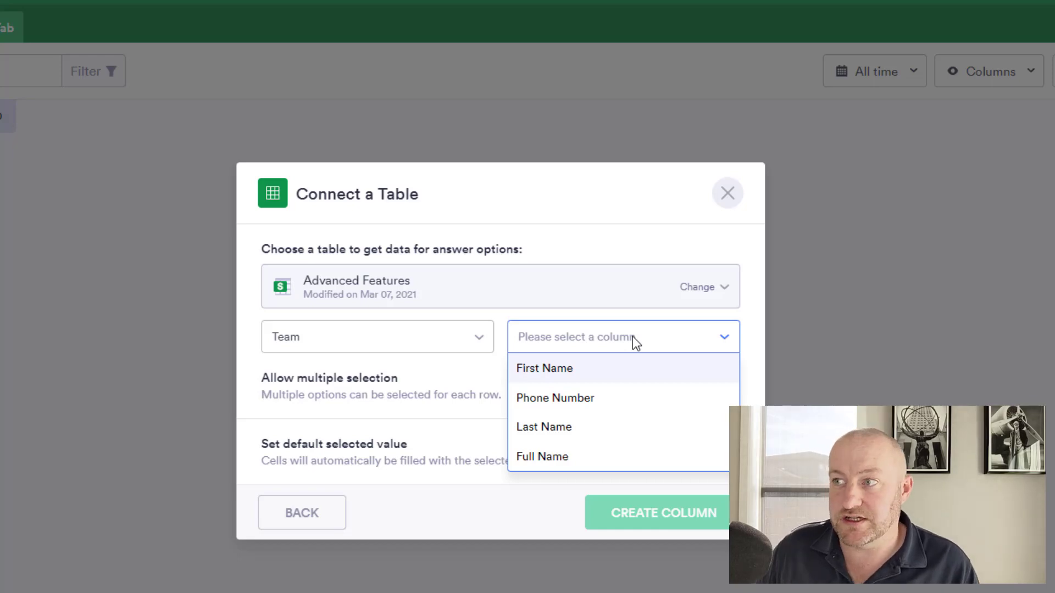
left_click(566, 456)
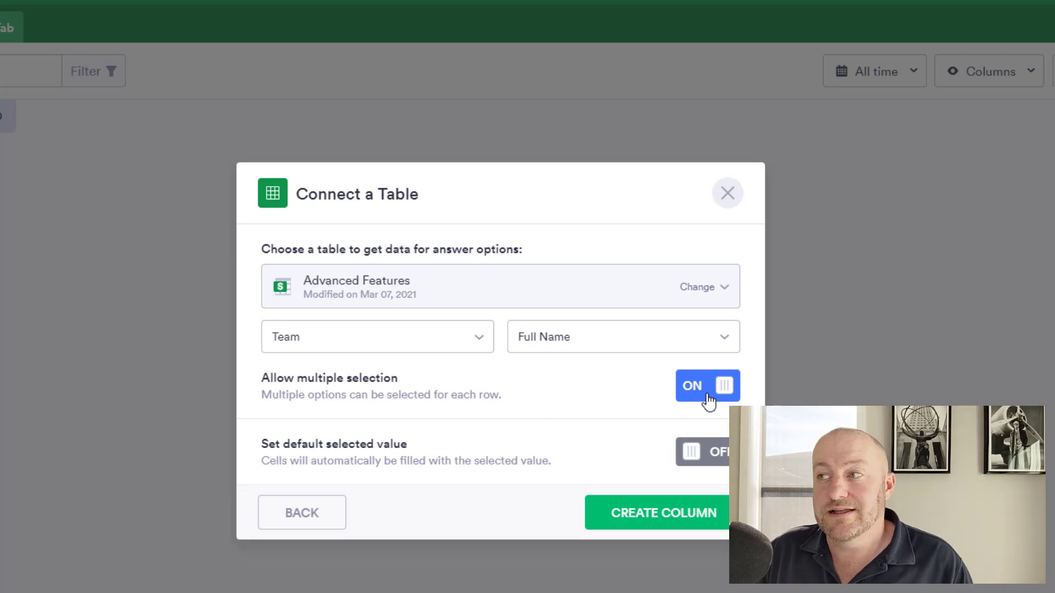
left_click(707, 396)
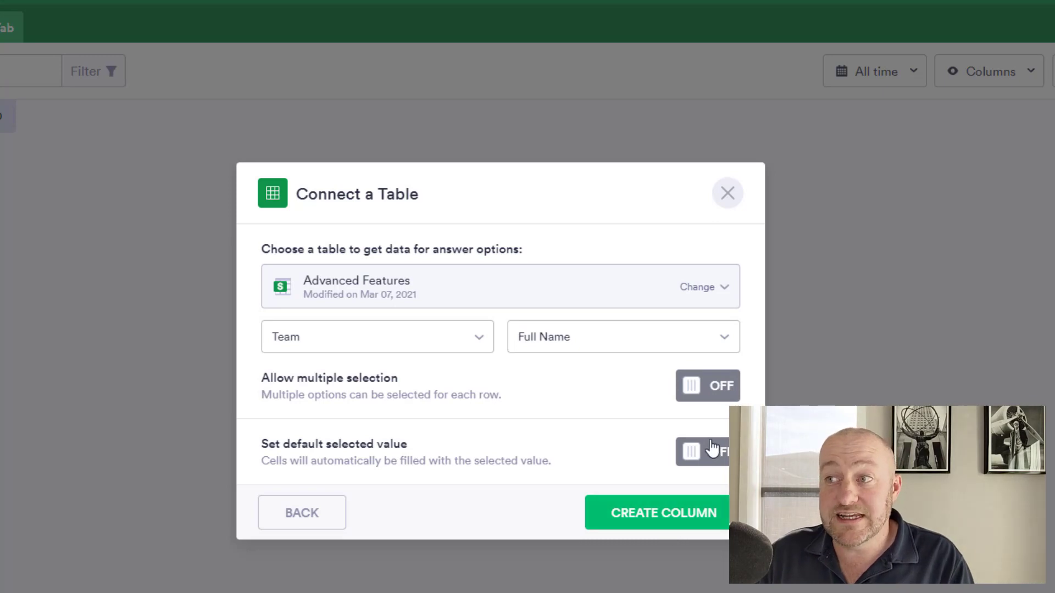
left_click(673, 523)
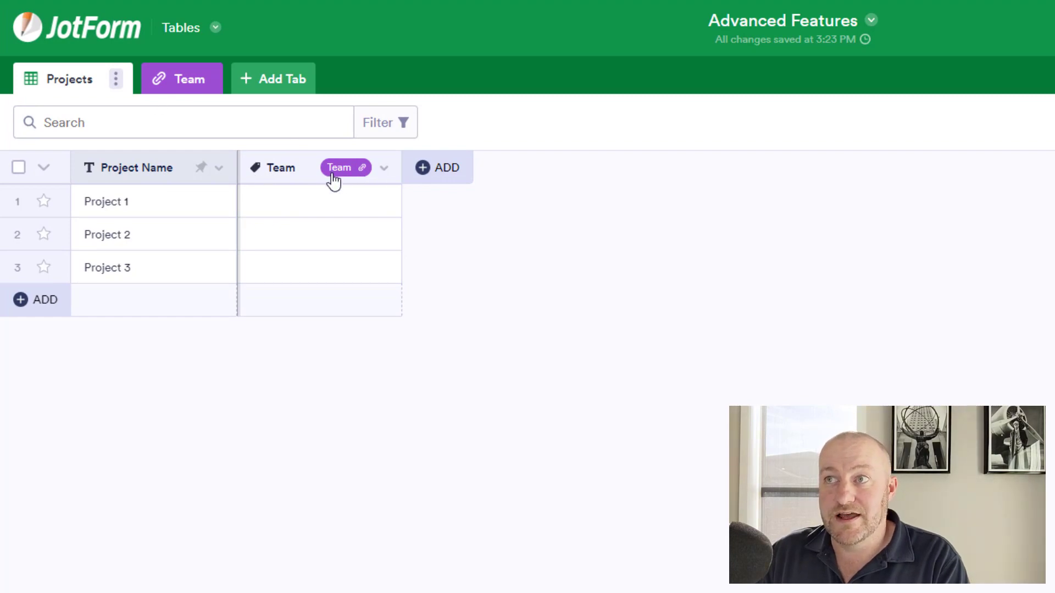
Step: Assign a team member in the Team column for Project 1, Project 2 and Project 3
left_click(264, 208)
left_click(263, 207)
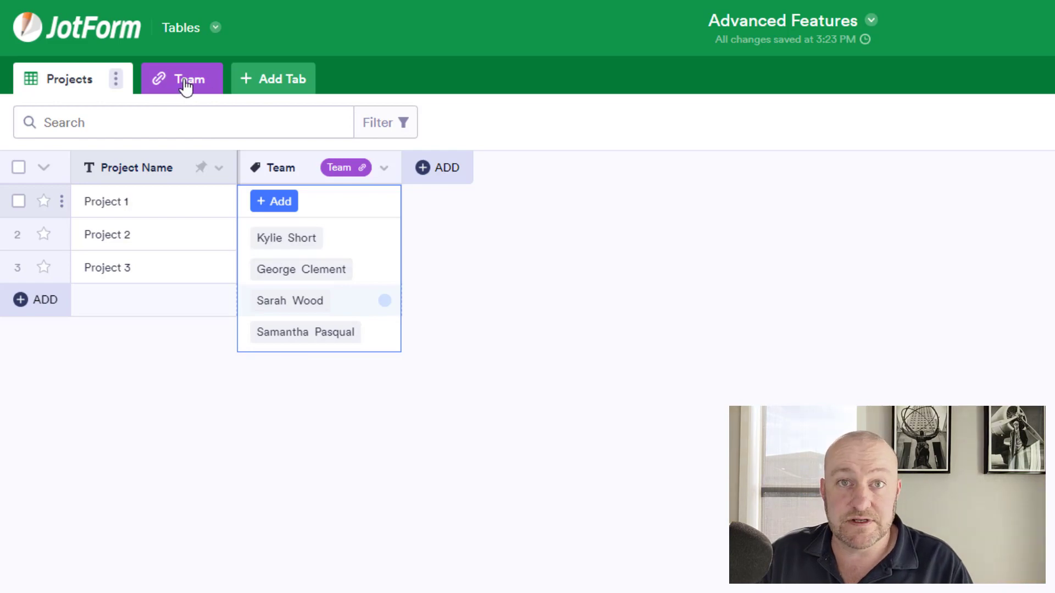
left_click(304, 270)
left_click(278, 245)
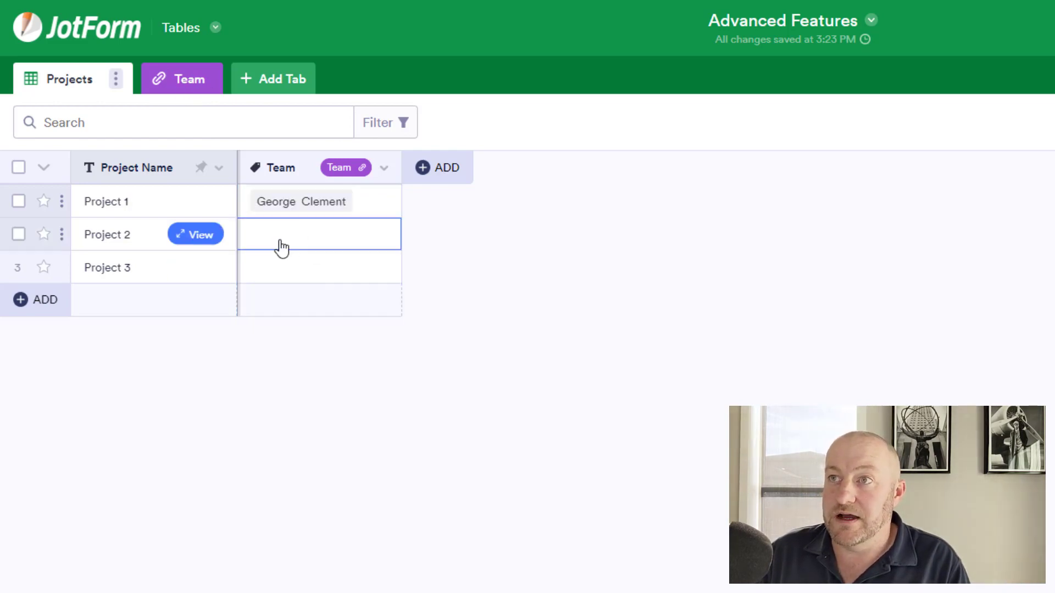
left_click(272, 236)
left_click(280, 339)
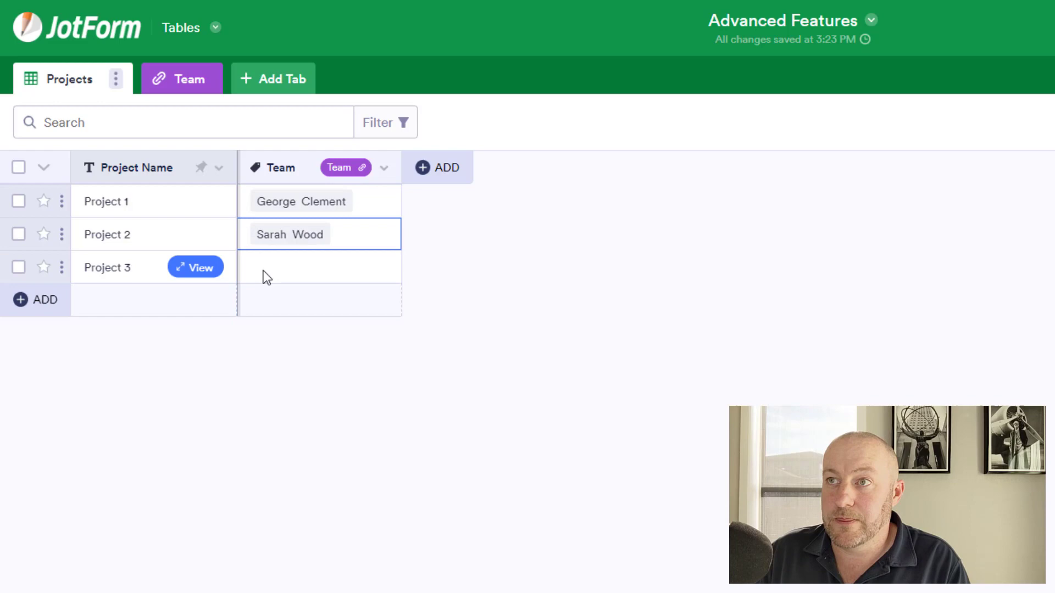
left_click(263, 270)
left_click(265, 267)
left_click(277, 306)
left_click(617, 455)
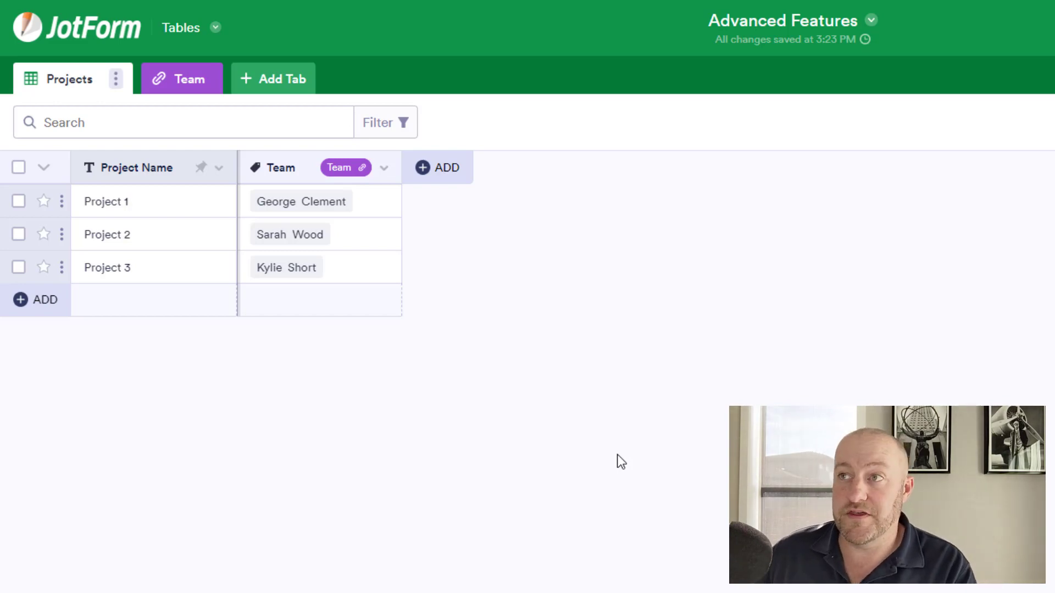
left_click(439, 167)
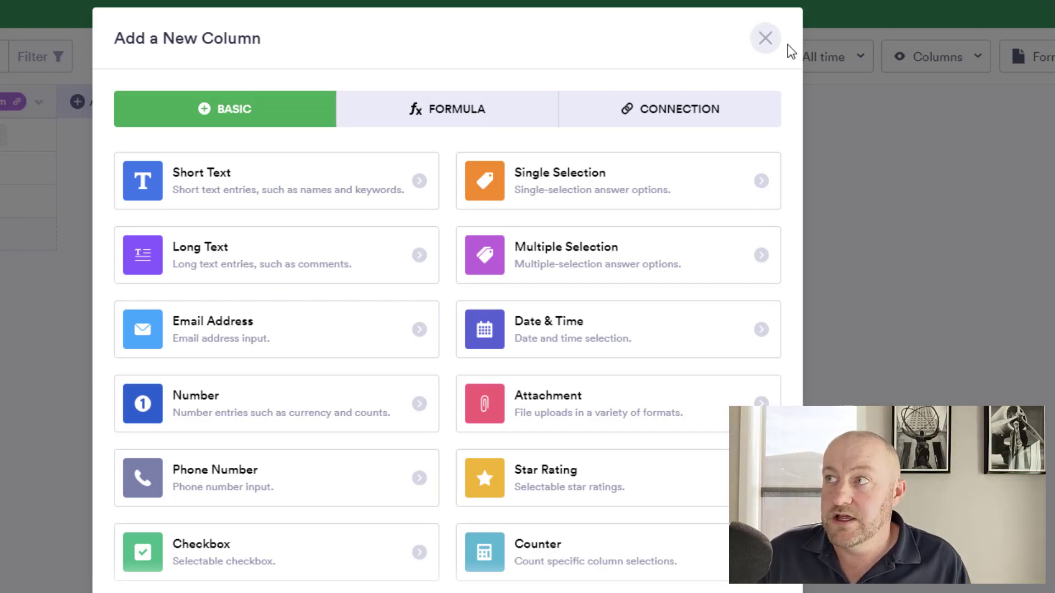
left_click(765, 39)
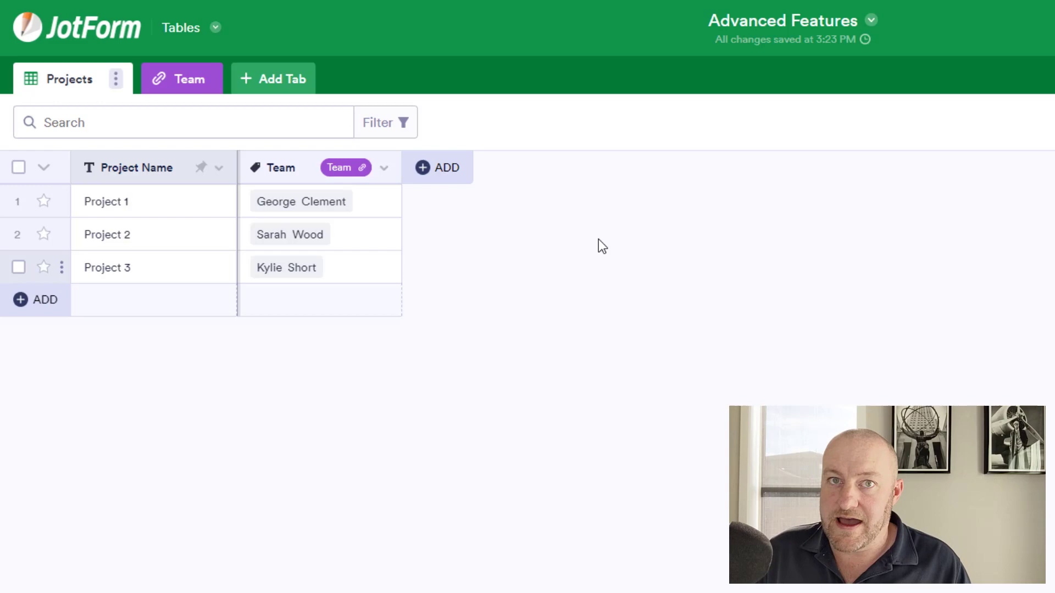
Step: Add a Lookup column 'Phone Number' pulling Phone Number through the Team connection
left_click(425, 169)
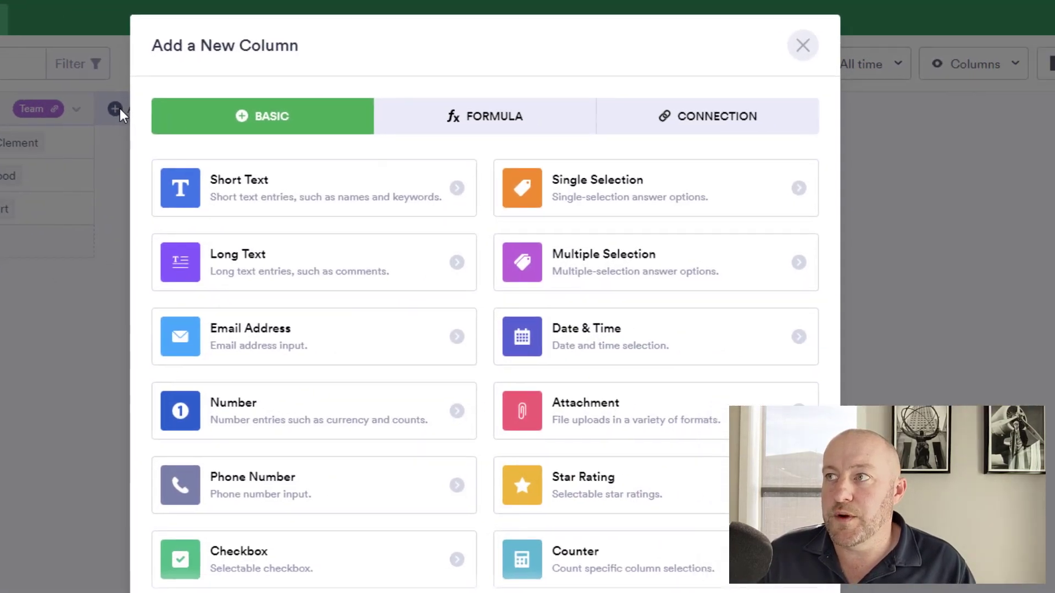
left_click(433, 111)
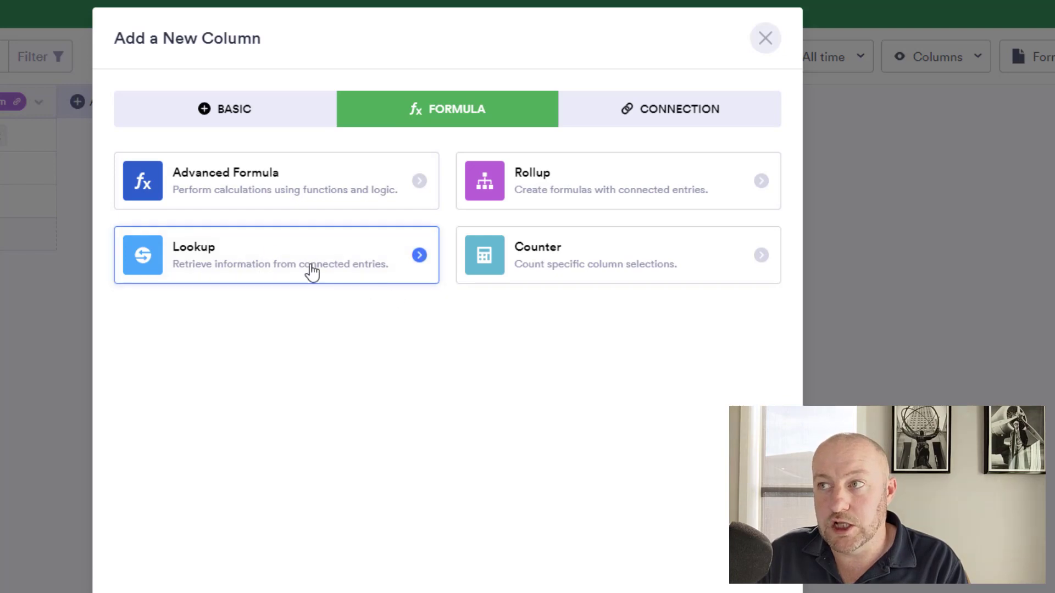
left_click(220, 280)
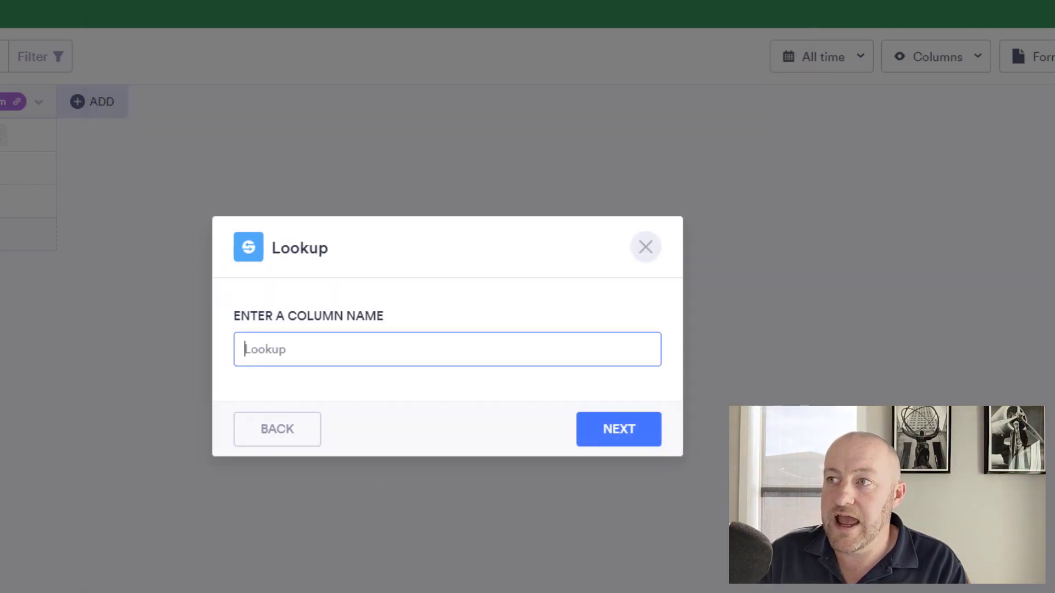
type("Phone Number")
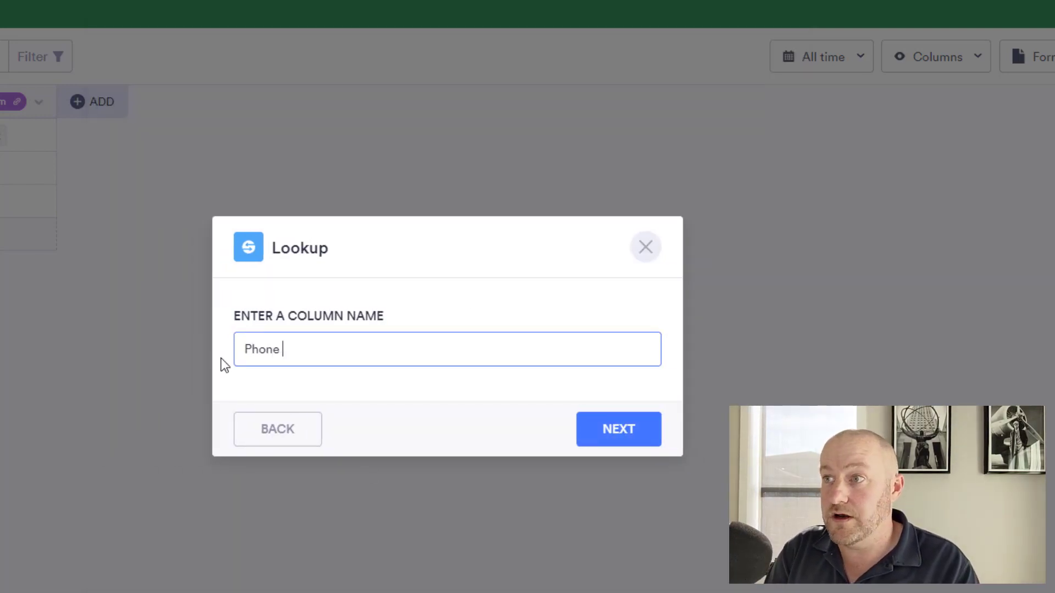
key("Return")
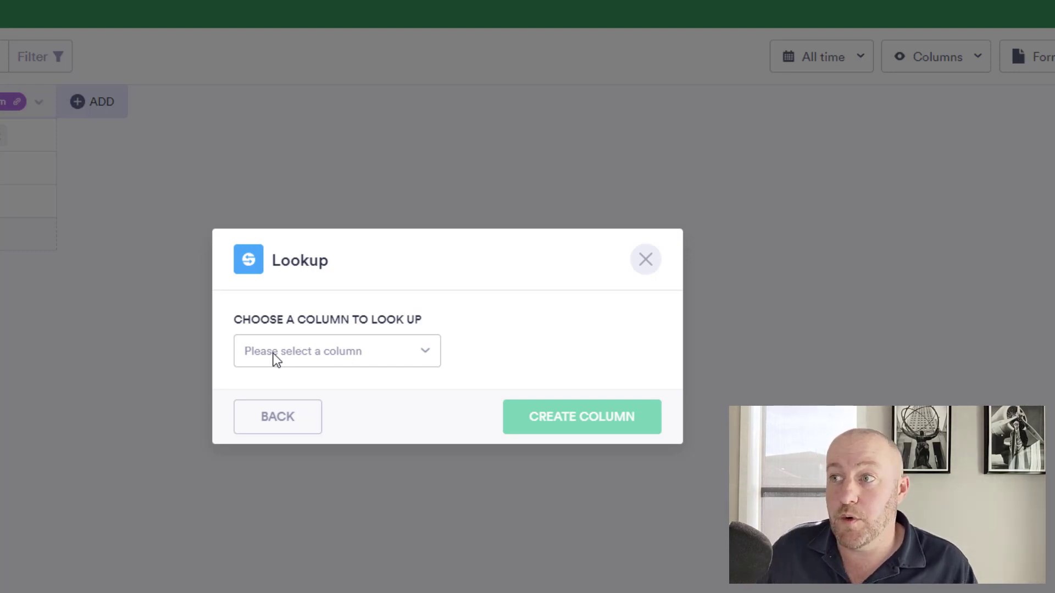
left_click(273, 354)
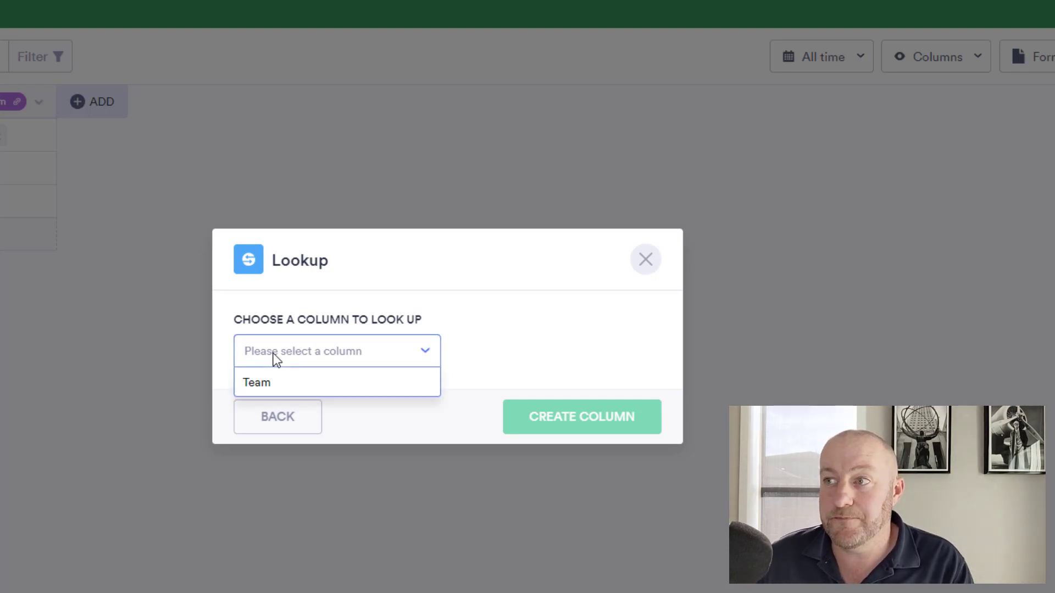
left_click(258, 390)
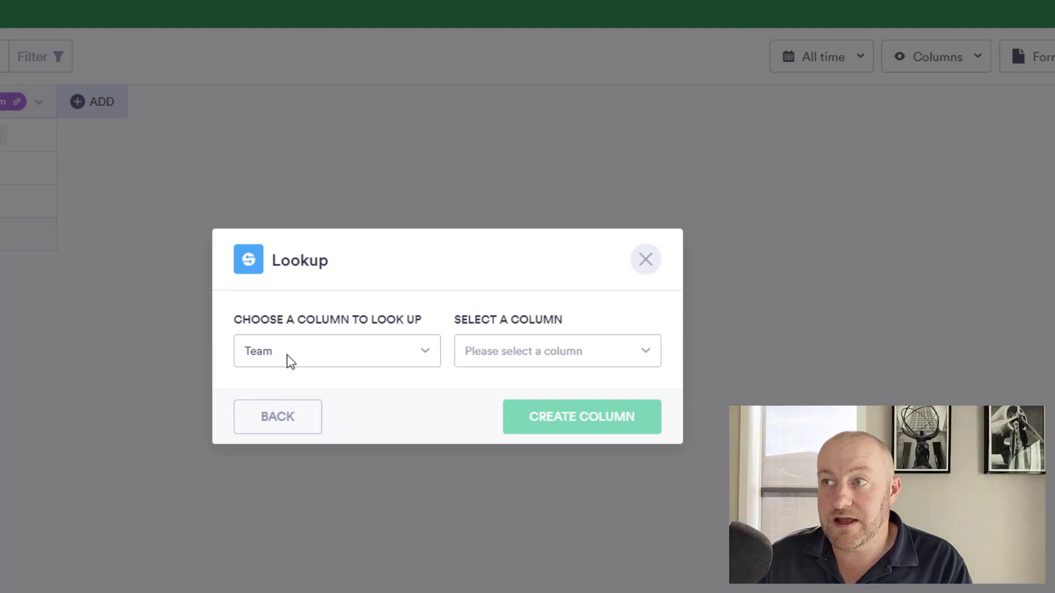
left_click(522, 355)
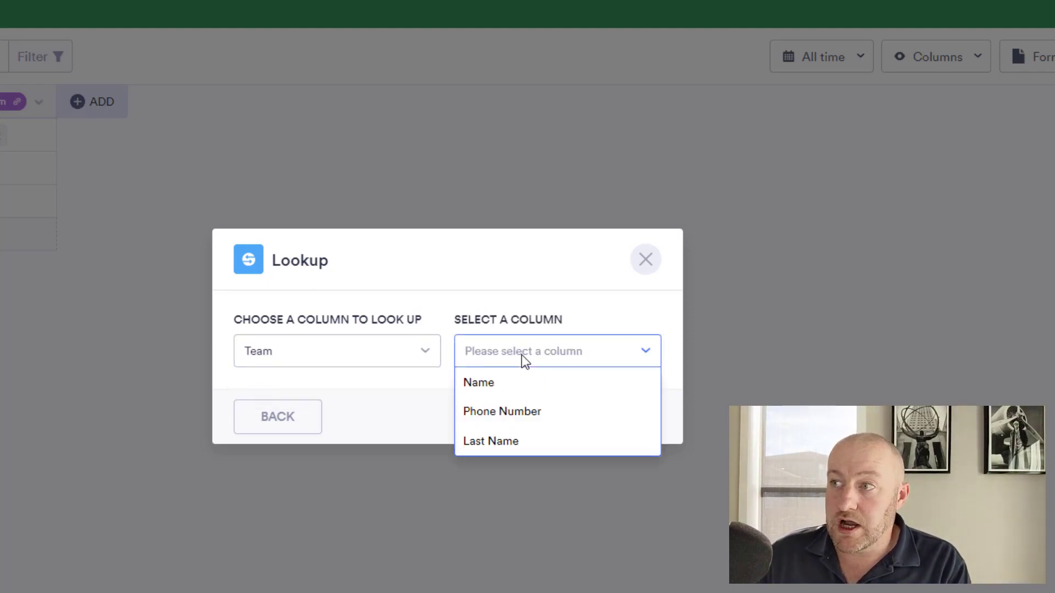
left_click(480, 414)
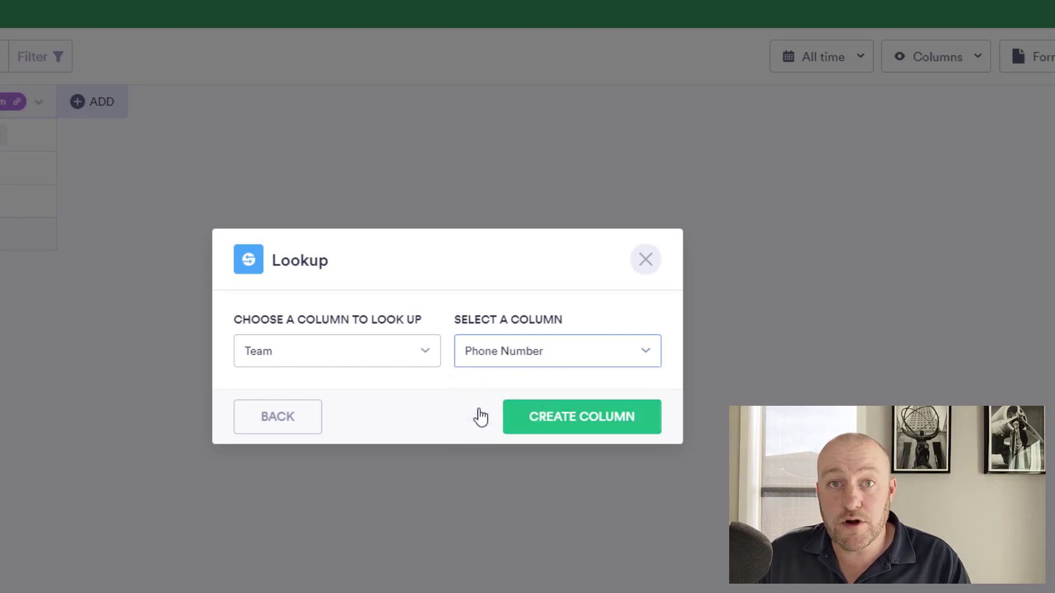
left_click(581, 434)
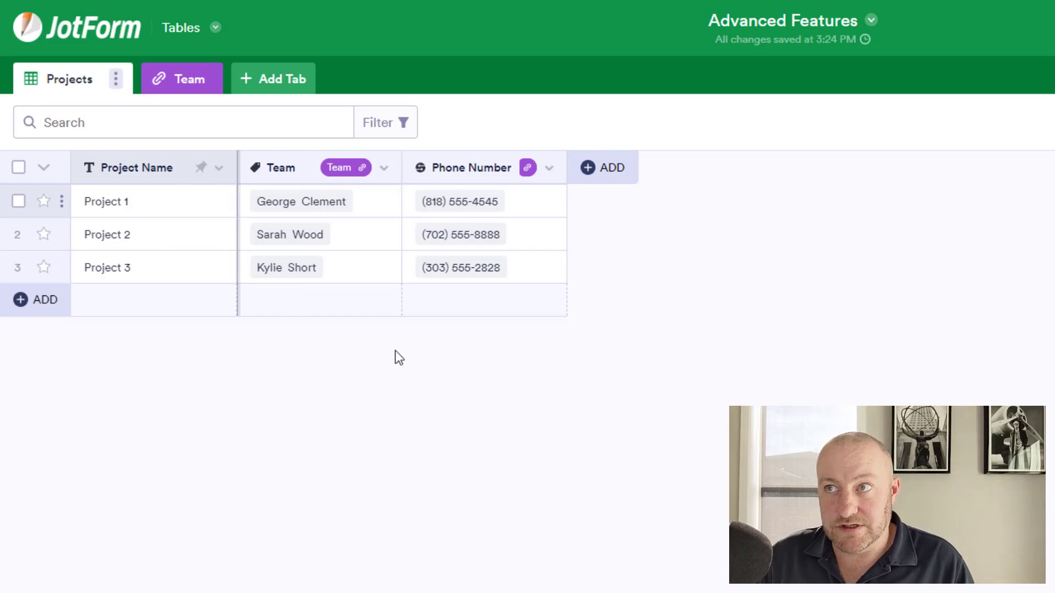
Step: After checking the Team tab, reassign Project 1 to a different team member
left_click(180, 79)
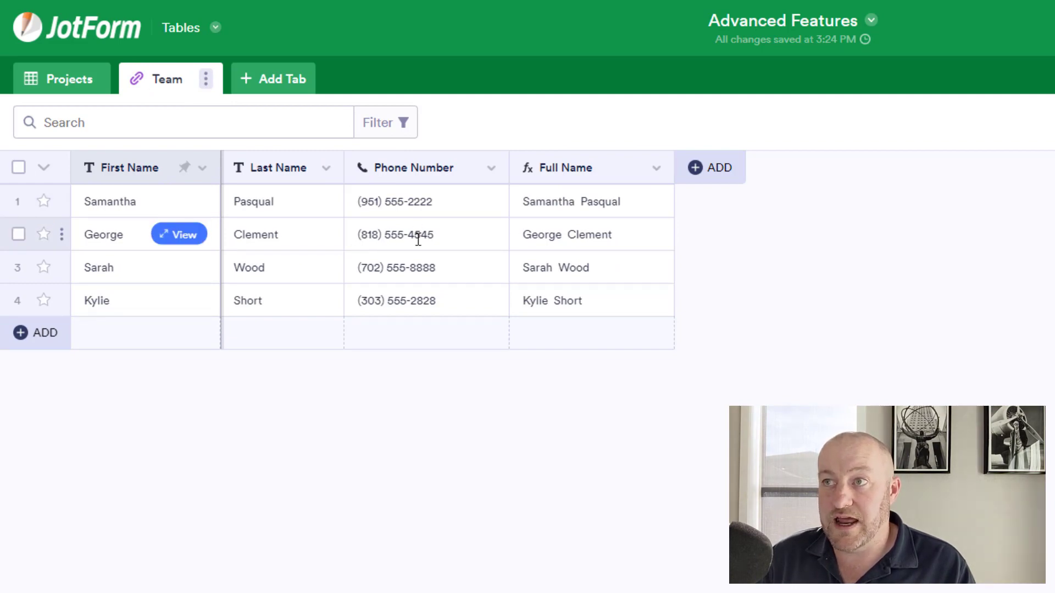
left_click(69, 88)
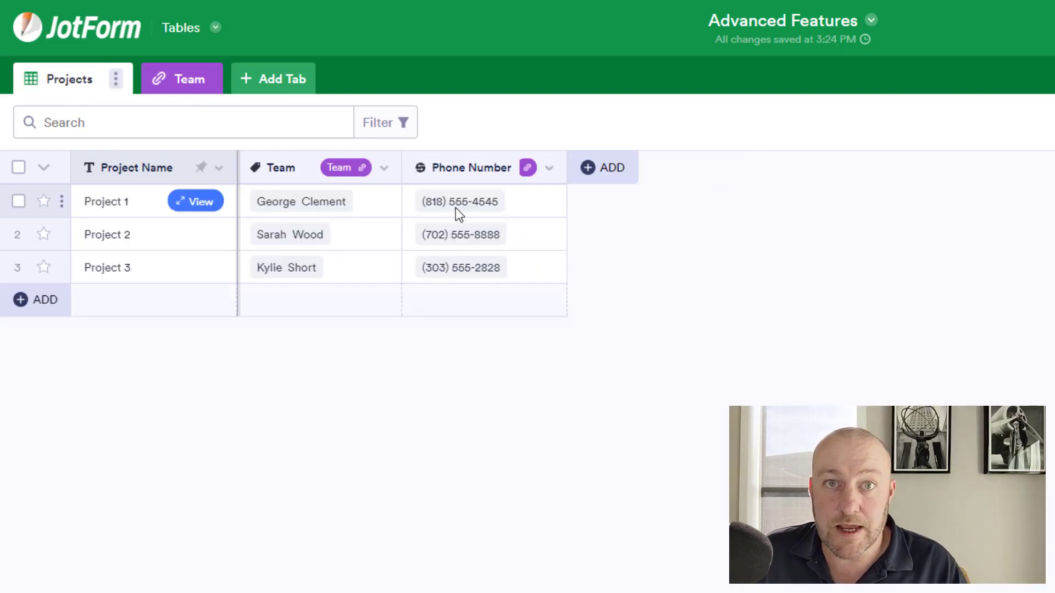
left_click(324, 204)
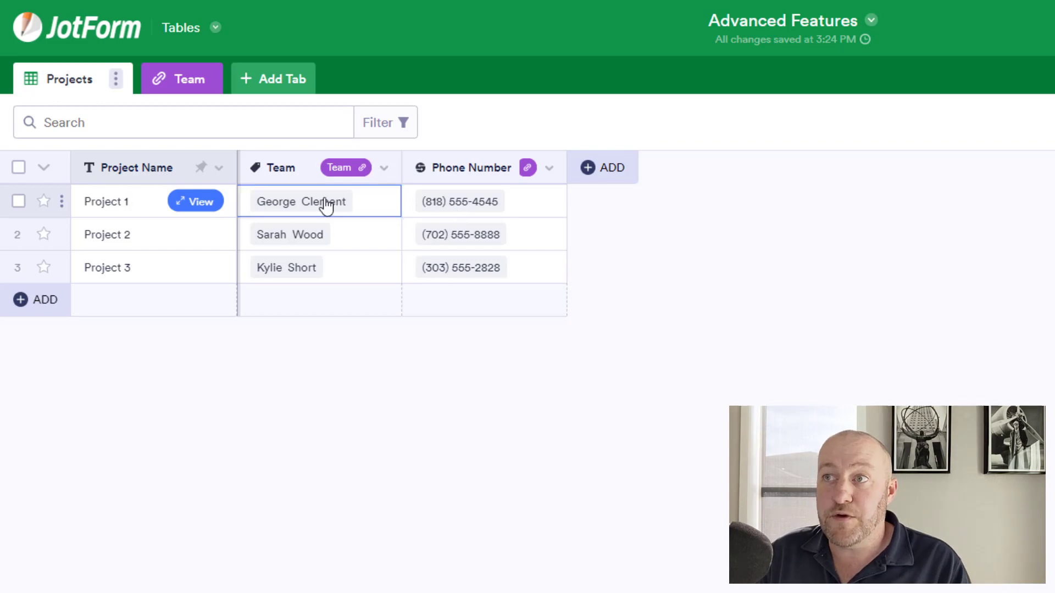
left_click(372, 203)
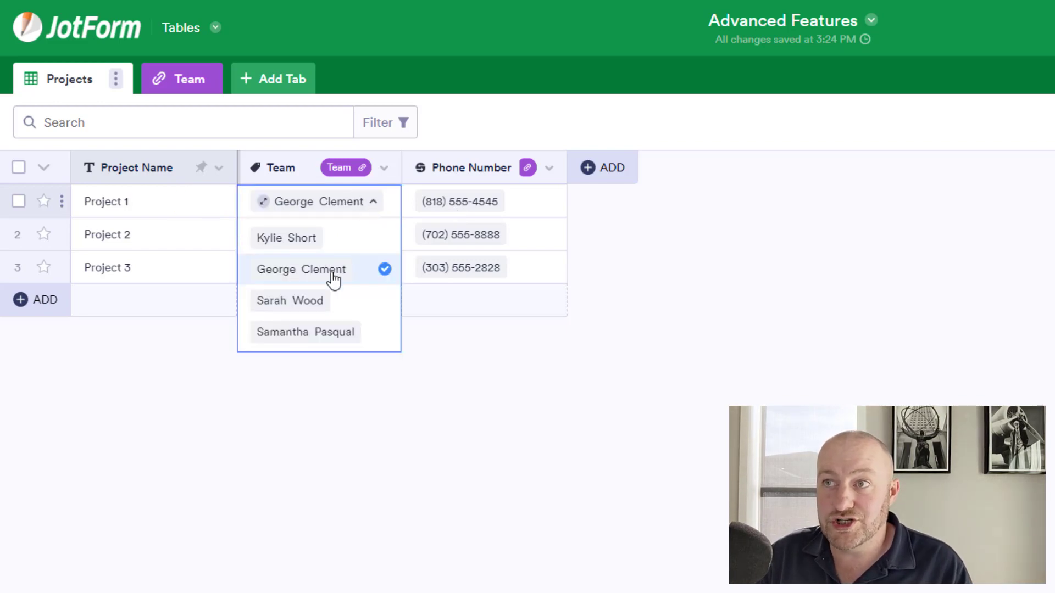
left_click(291, 239)
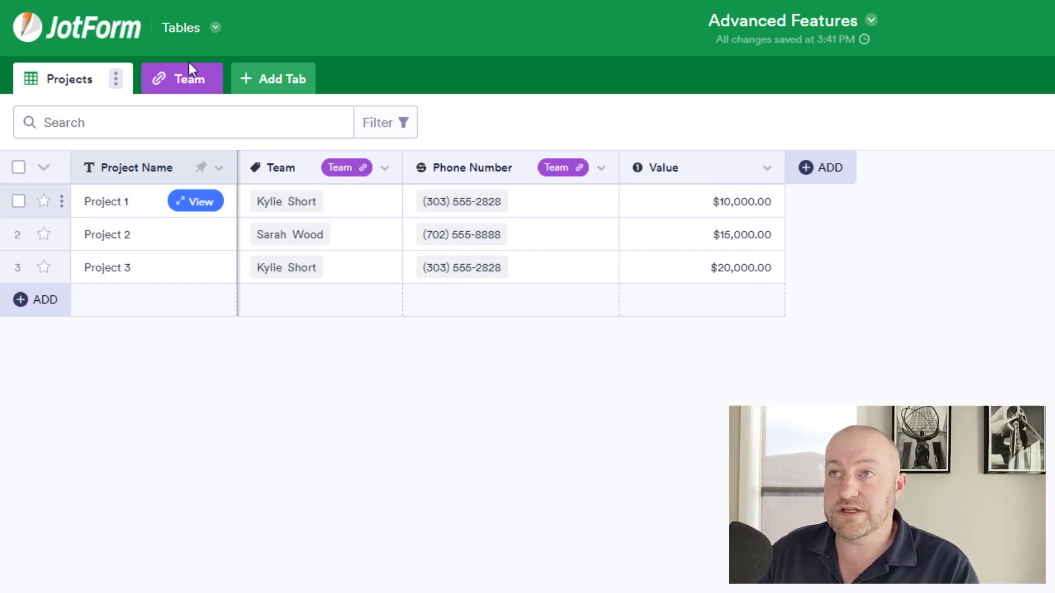
Step: On the Team table, start a Connect a Table column named 'Projects'
left_click(196, 88)
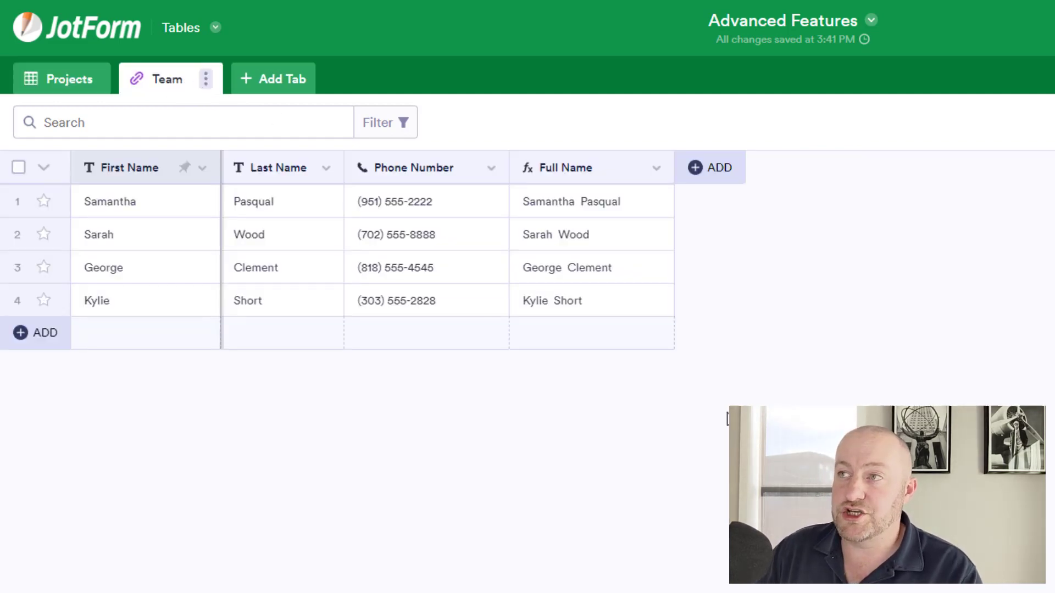
left_click(708, 168)
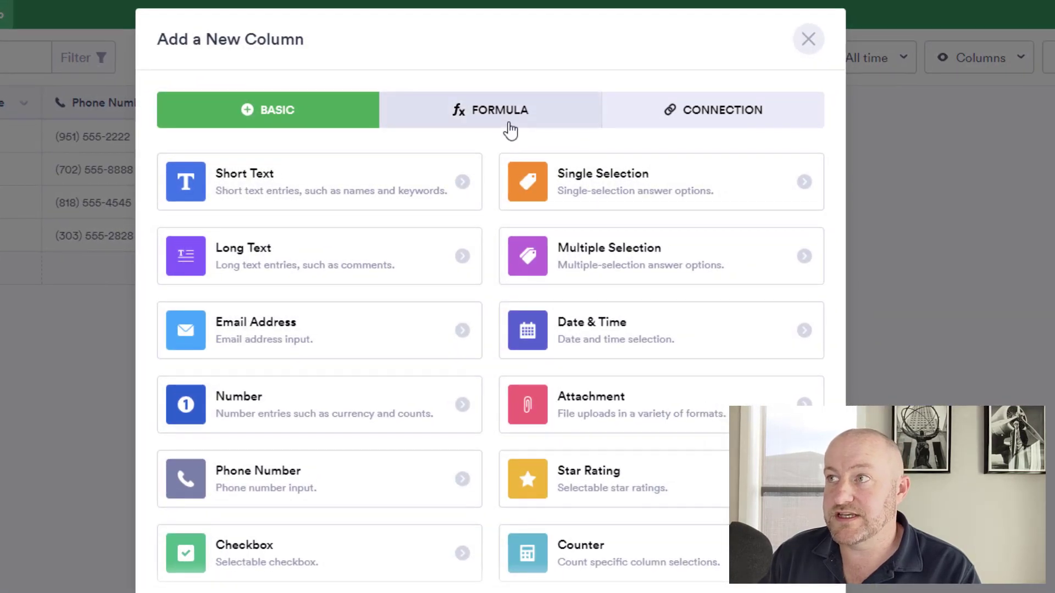
left_click(685, 124)
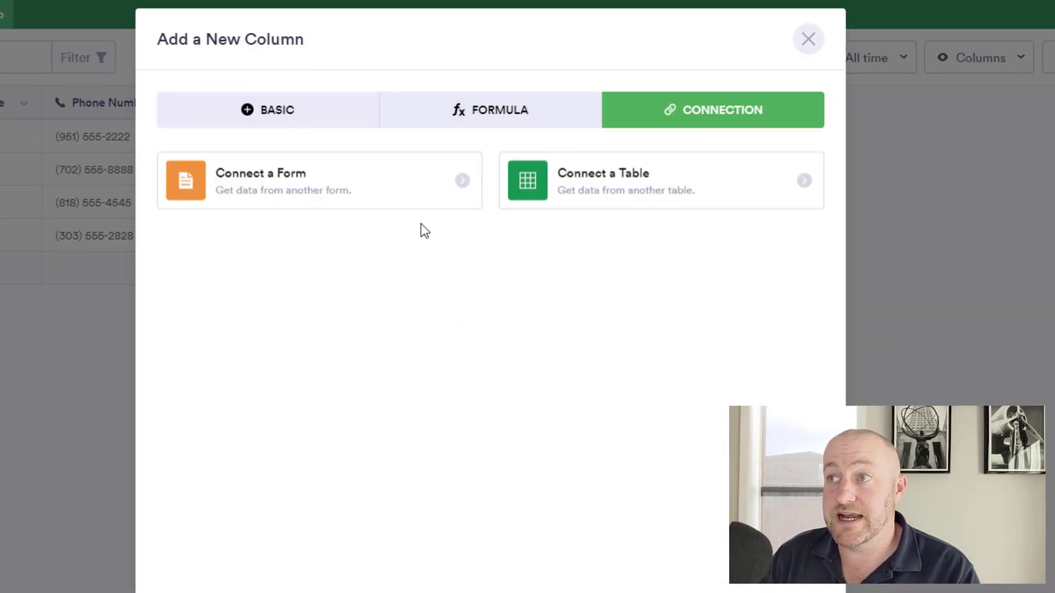
left_click(659, 181)
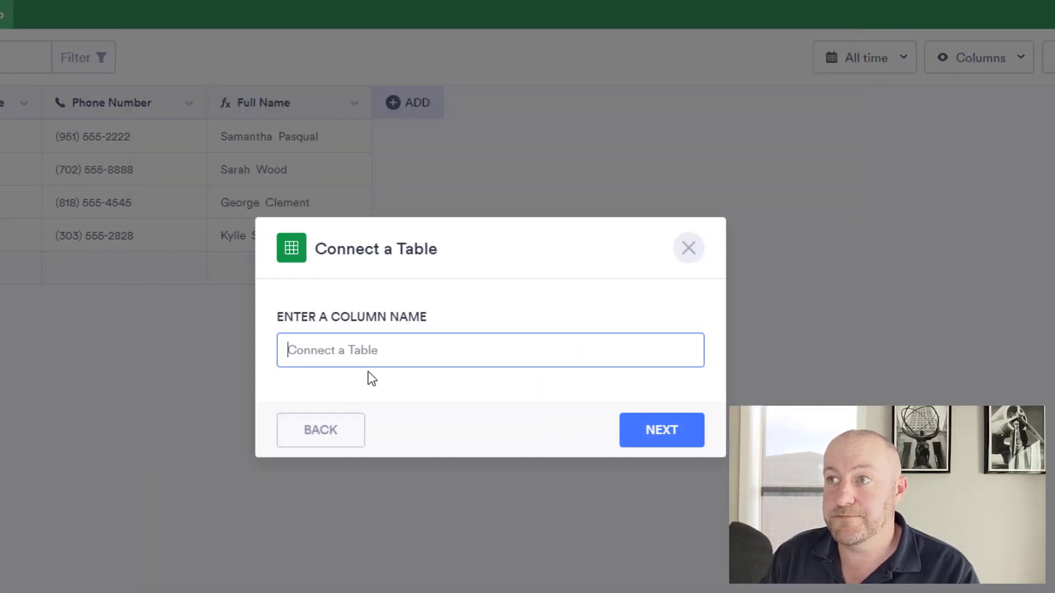
type("Projects")
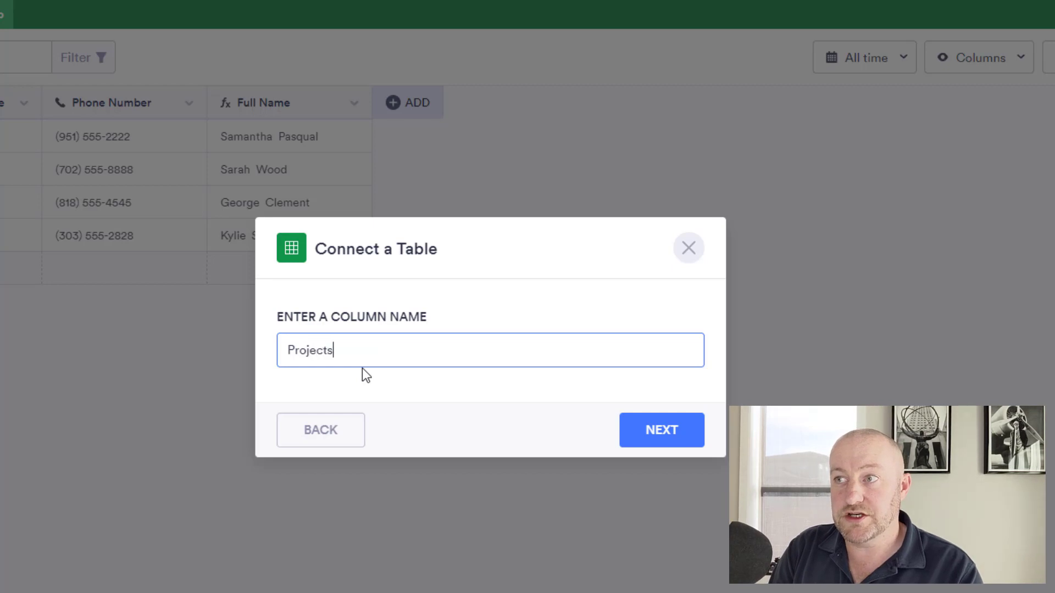
key("Return")
Step: Link it to Advanced Features > Projects > Project Name and create the column
left_click(372, 302)
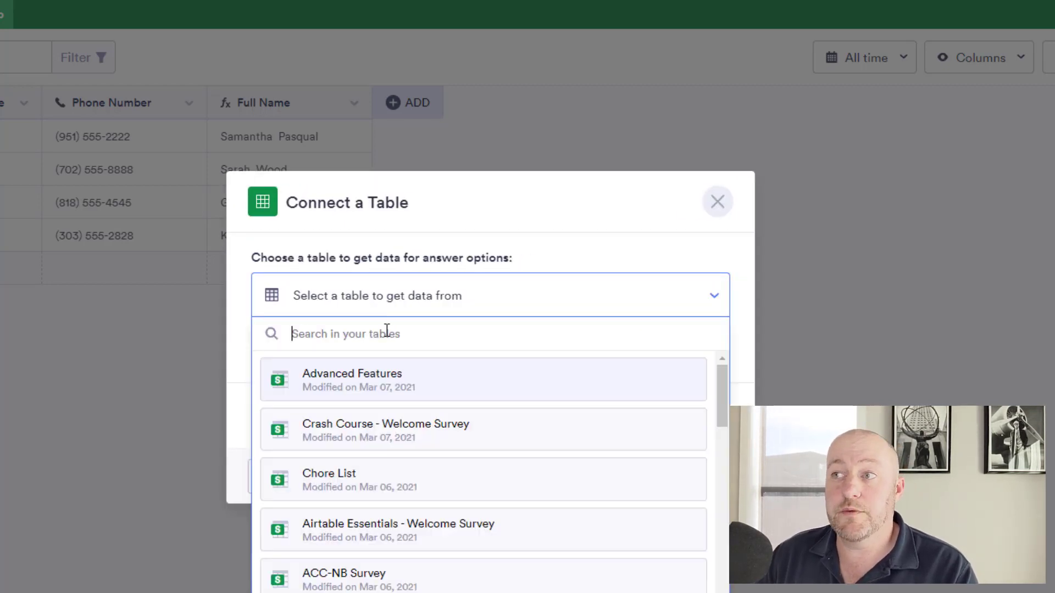
left_click(386, 373)
left_click(360, 322)
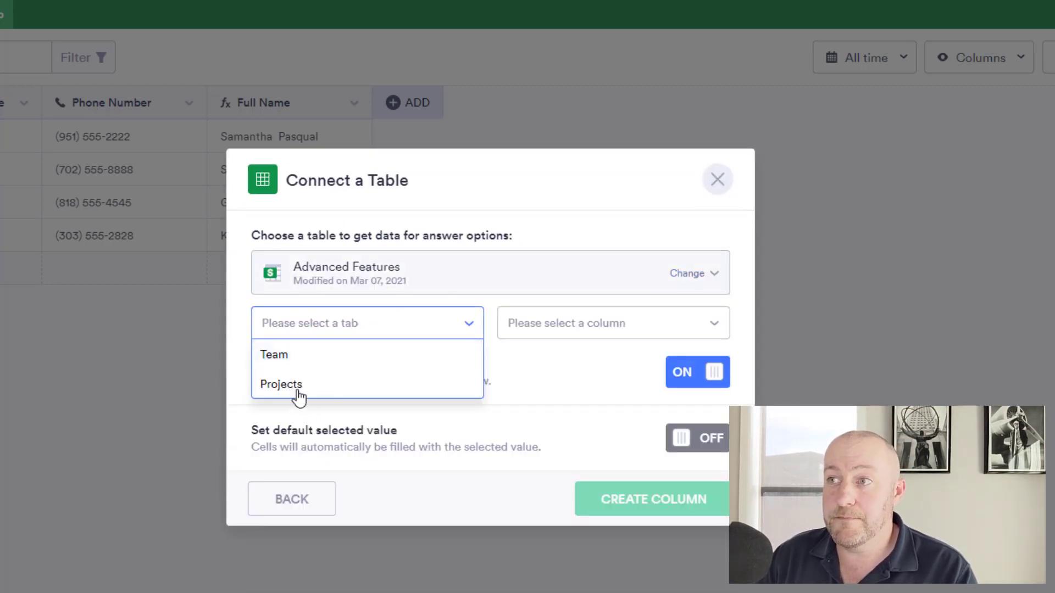
left_click(295, 385)
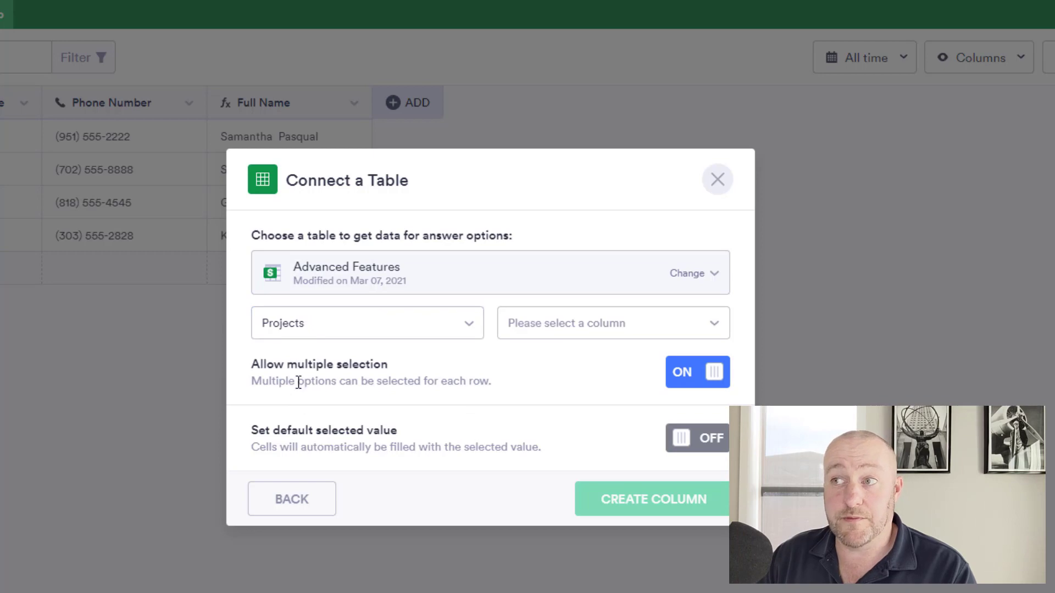
left_click(587, 330)
left_click(535, 358)
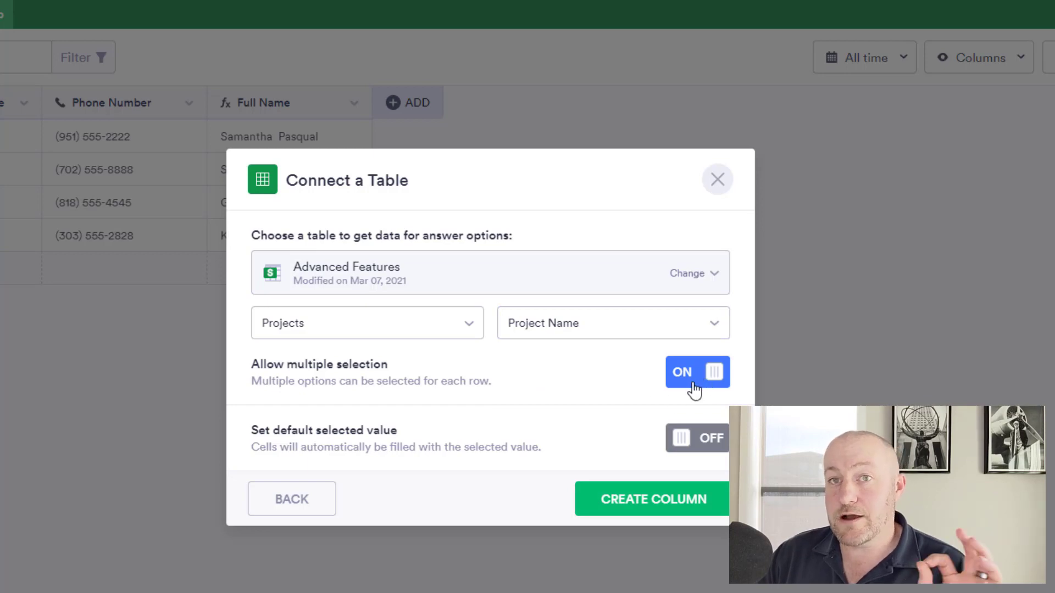
left_click(667, 513)
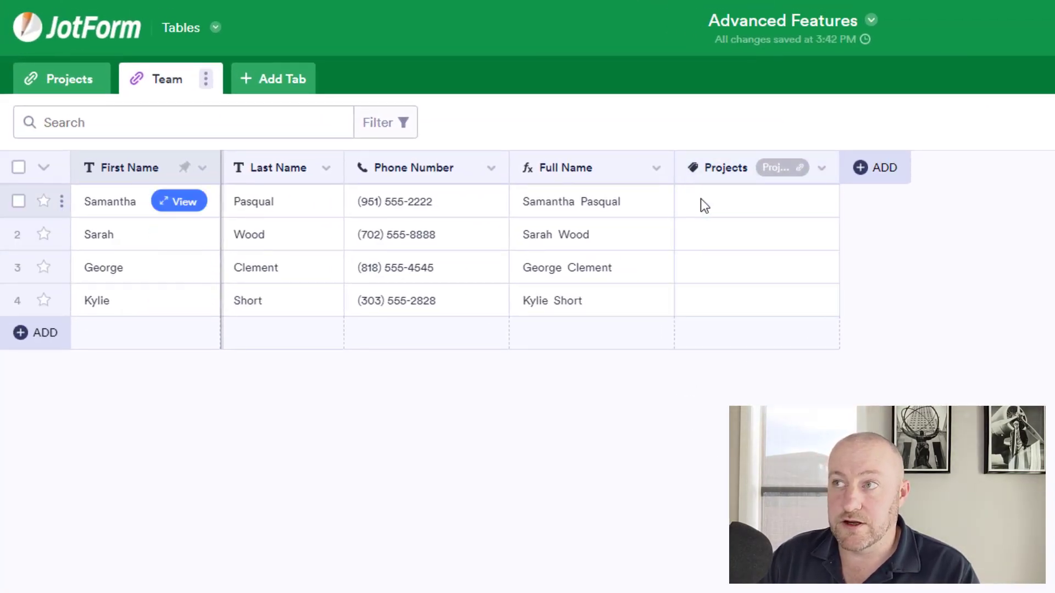
Step: Link the fourth team member to Project 1 and Project 3
left_click(702, 209)
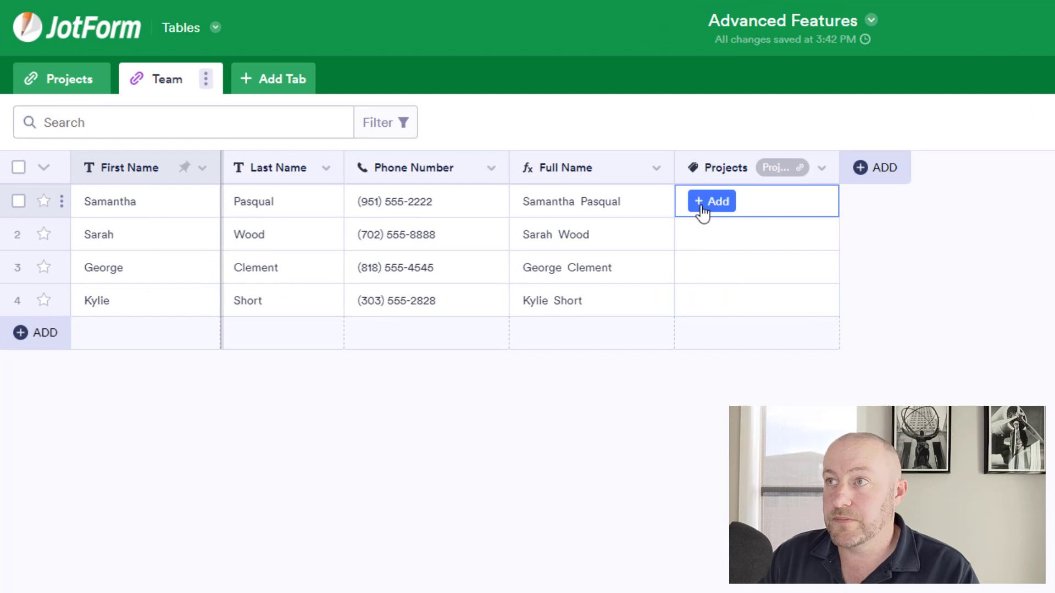
left_click(691, 301)
left_click(699, 303)
left_click(714, 336)
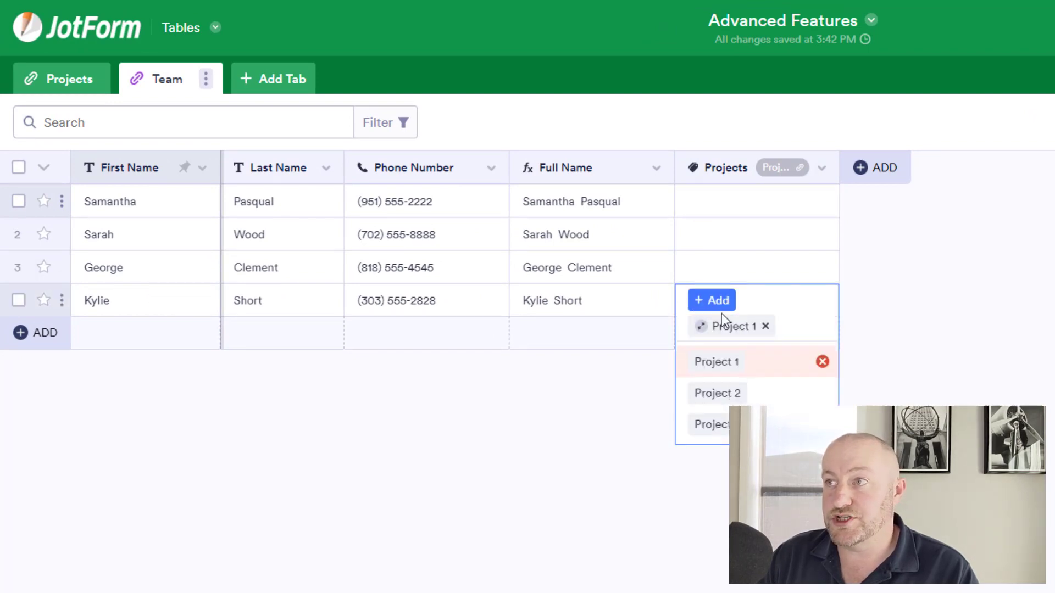
left_click(709, 429)
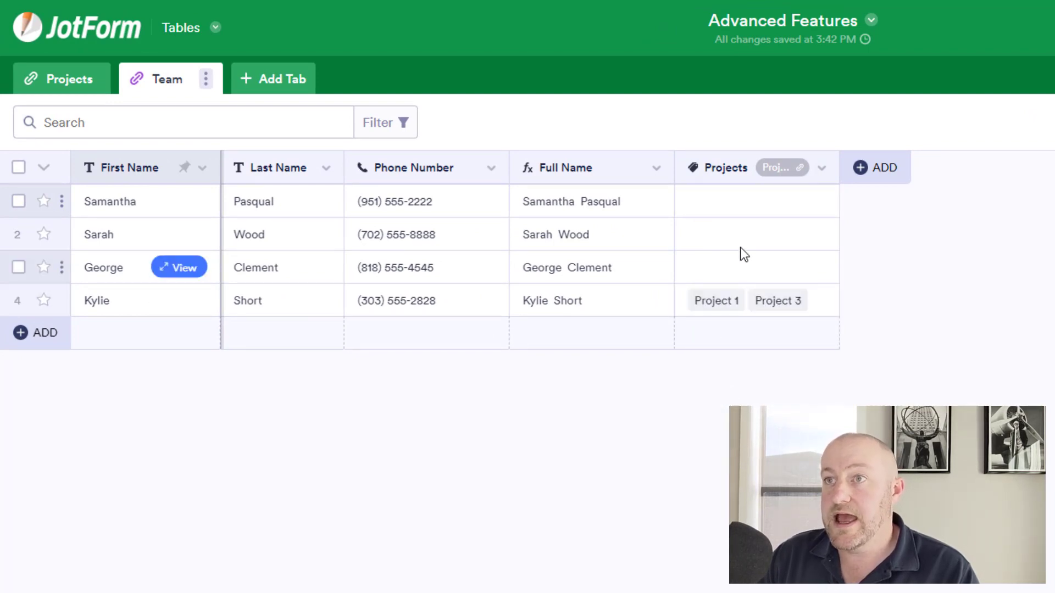
Step: Link the second team member to Project 2
left_click(728, 238)
left_click(707, 240)
left_click(709, 309)
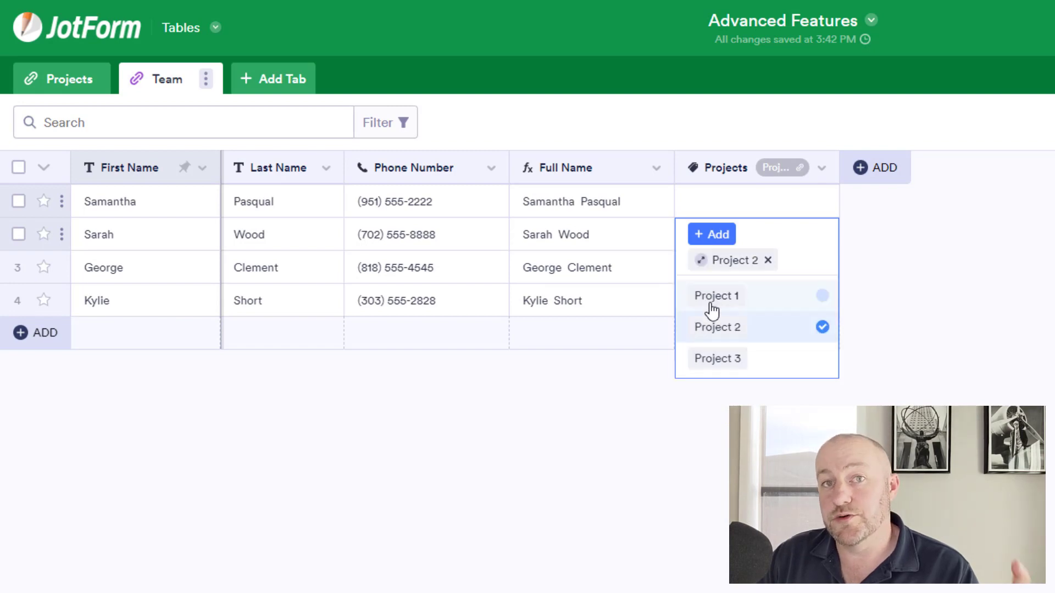
left_click(1033, 383)
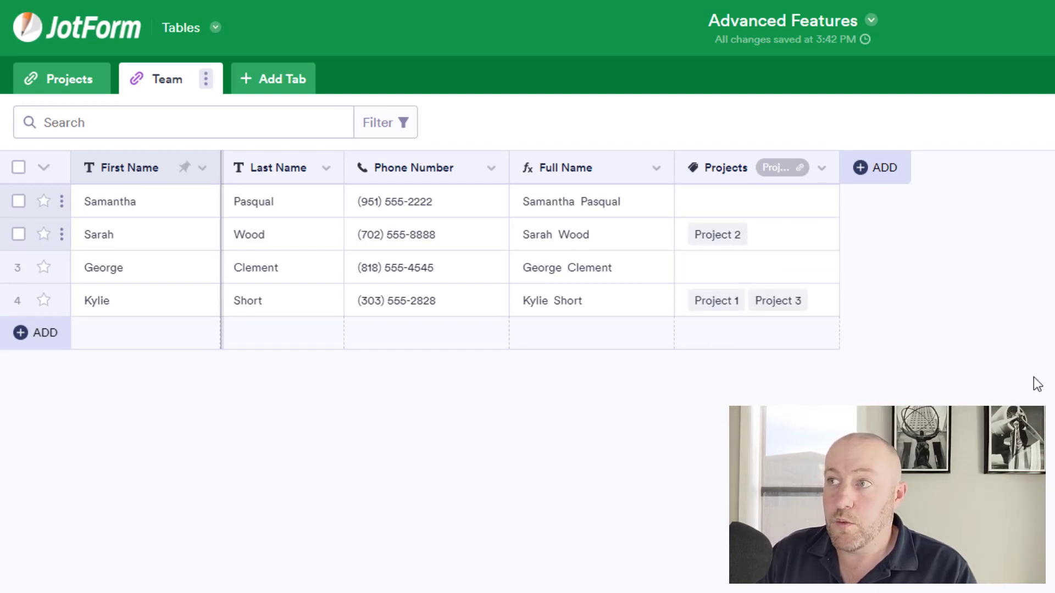
Step: Add a Counter formula column named 'Count' that counts each member's Projects
left_click(890, 168)
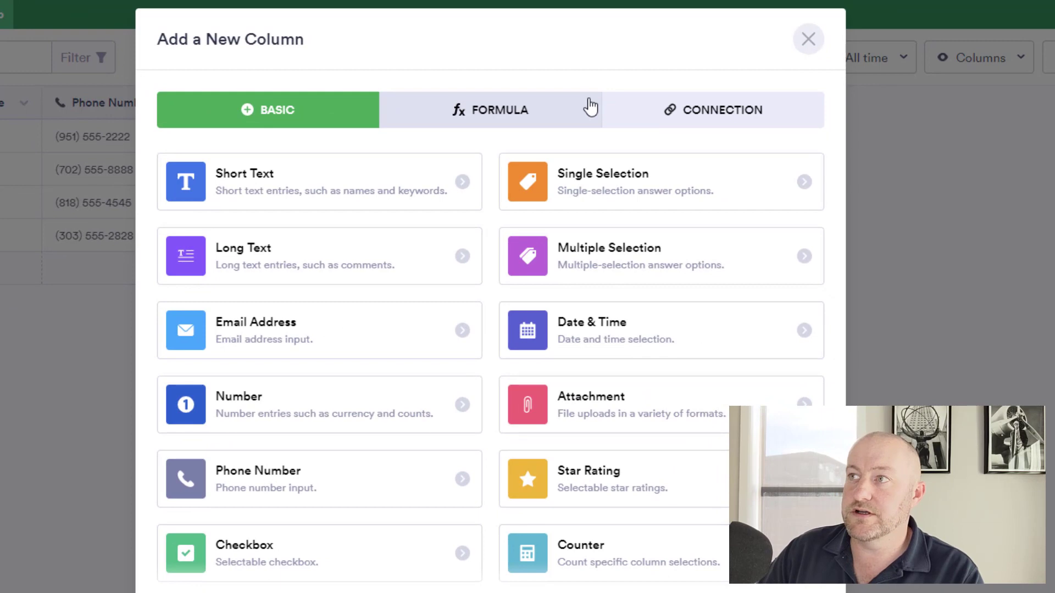
left_click(513, 111)
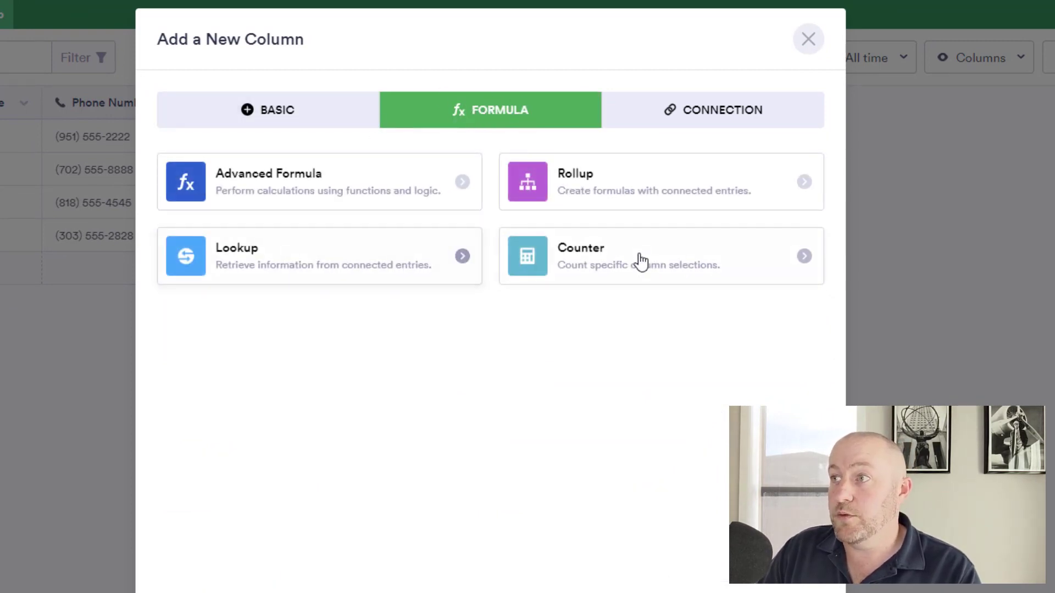
left_click(804, 256)
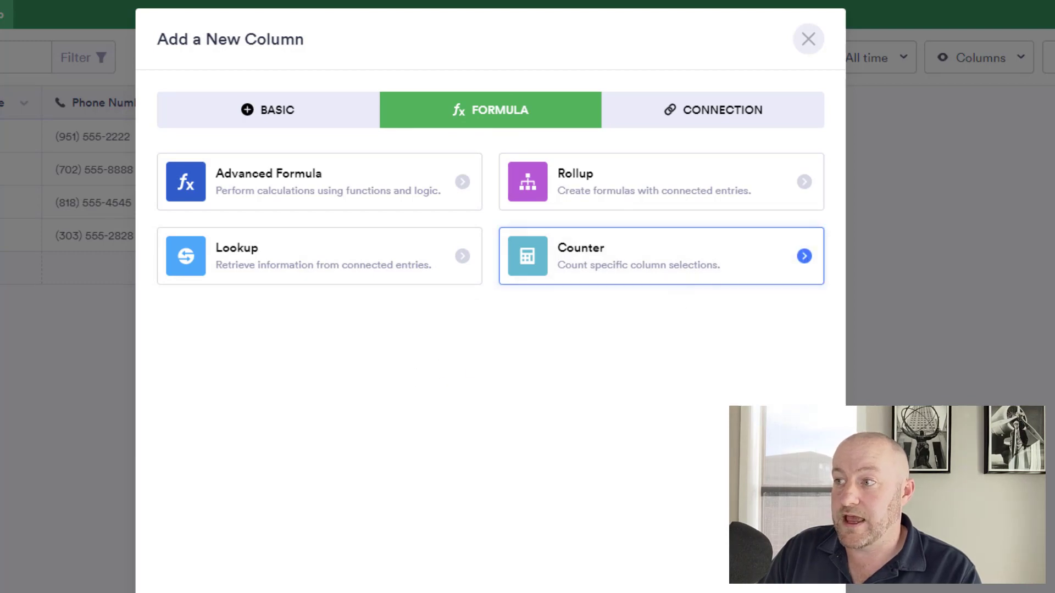
type("Count")
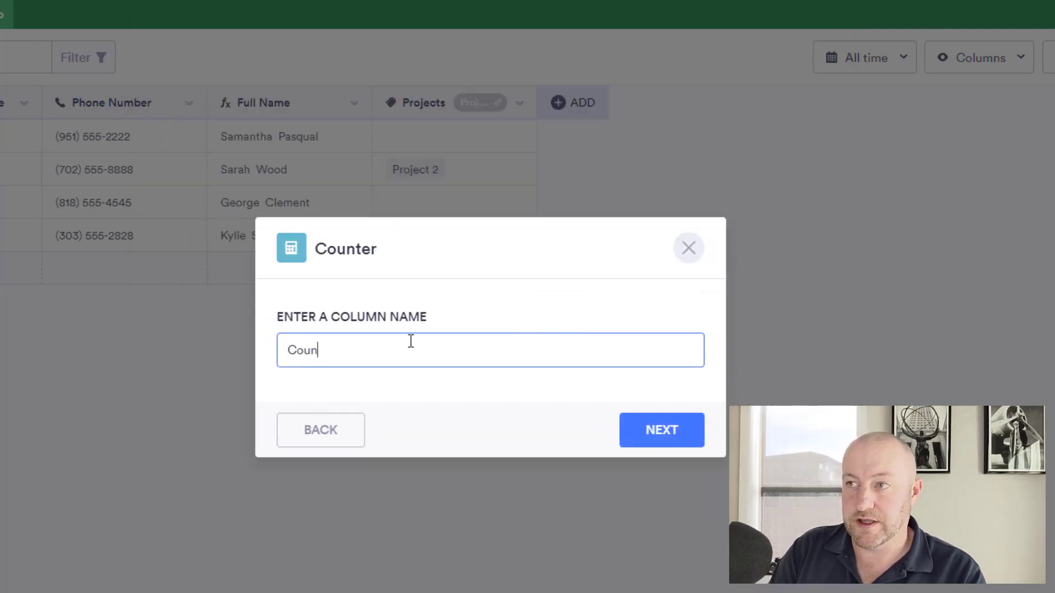
left_click(662, 432)
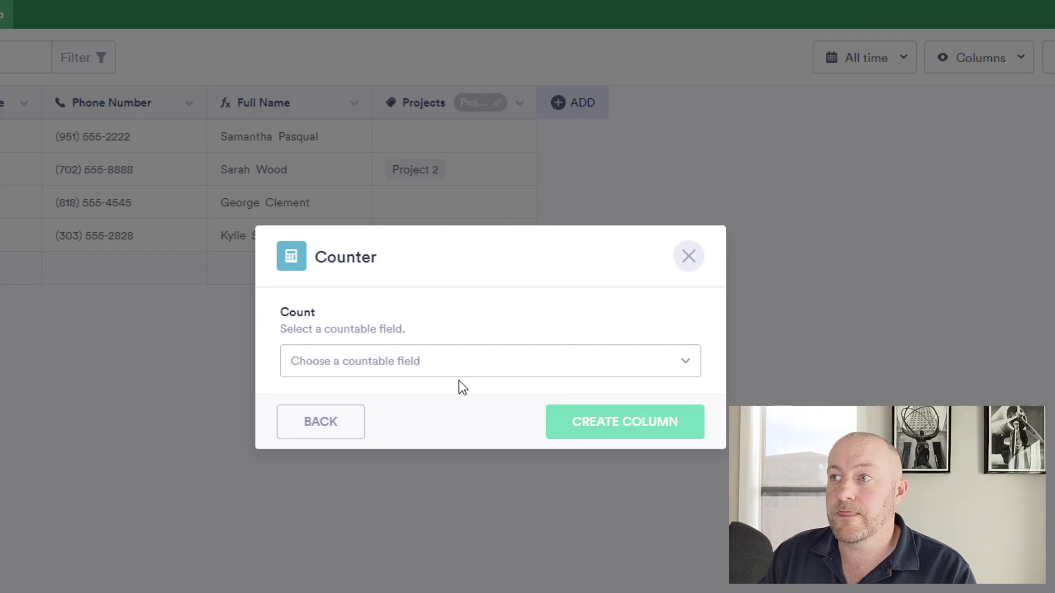
left_click(394, 361)
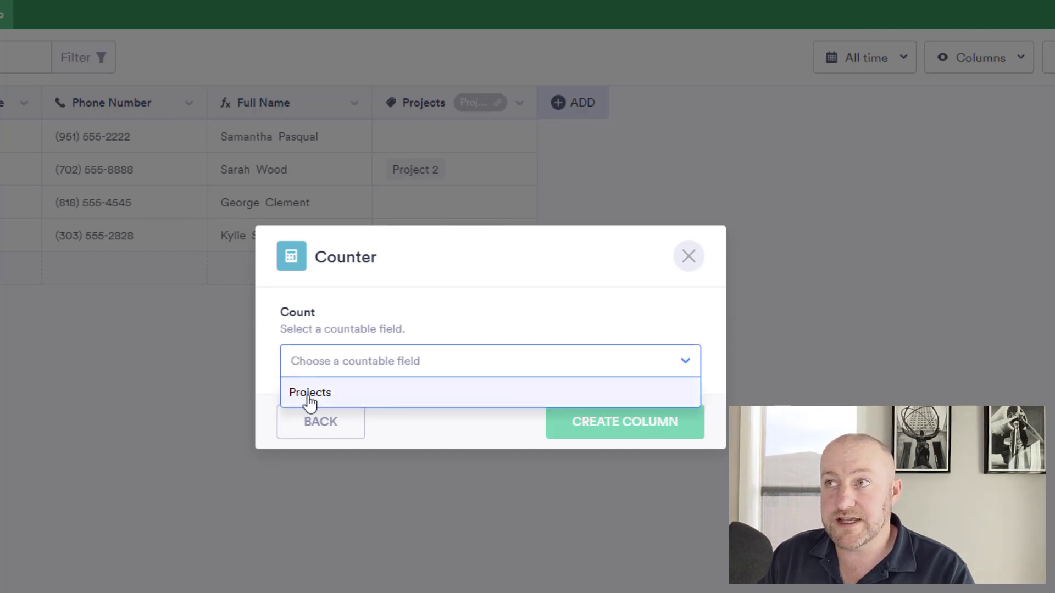
left_click(308, 402)
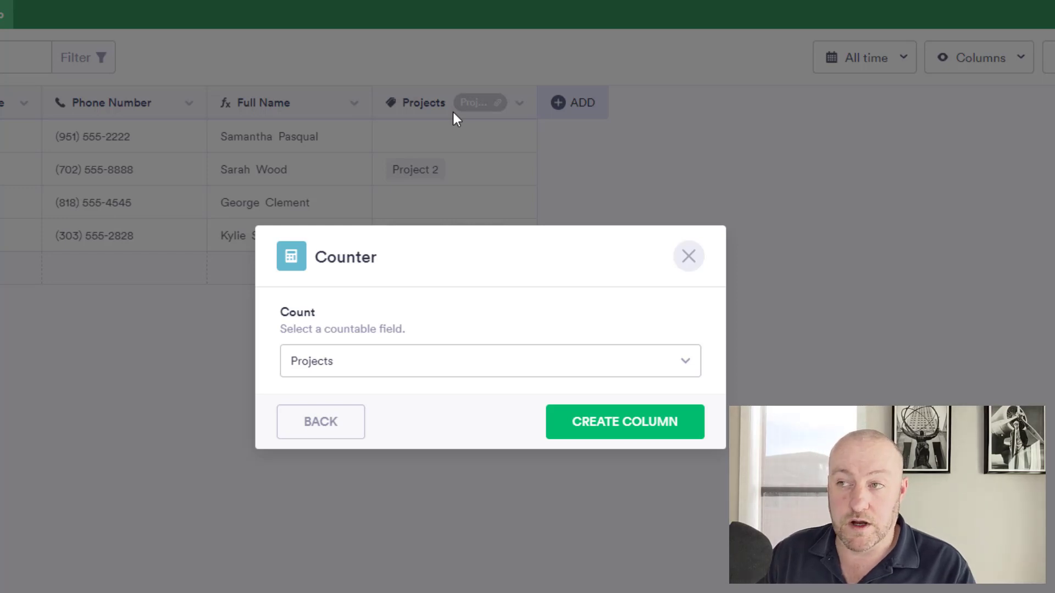
left_click(605, 427)
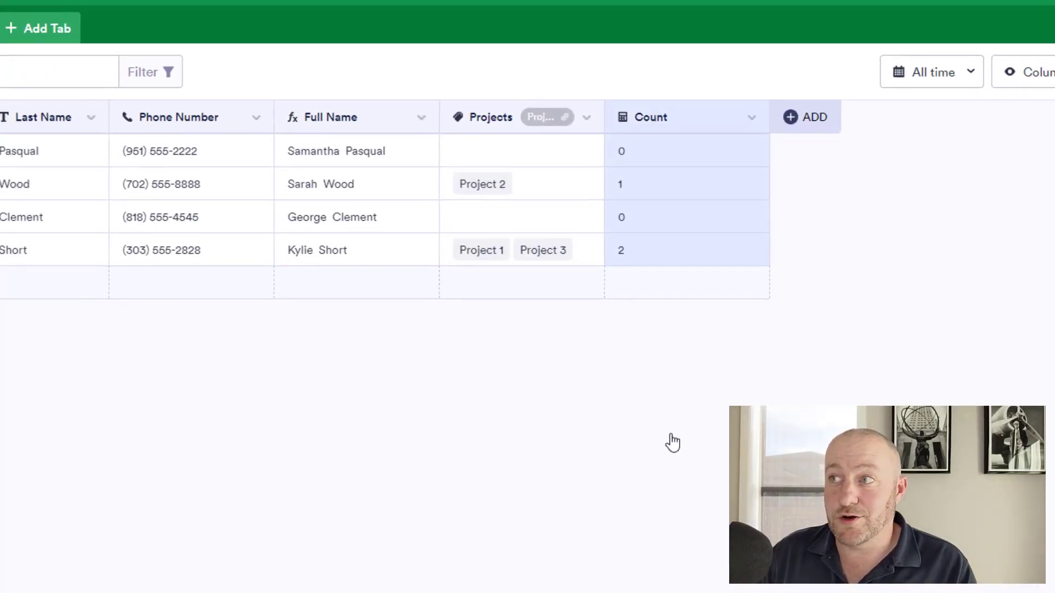
Step: Check the second member's project links and close the editor without changes
left_click(671, 192)
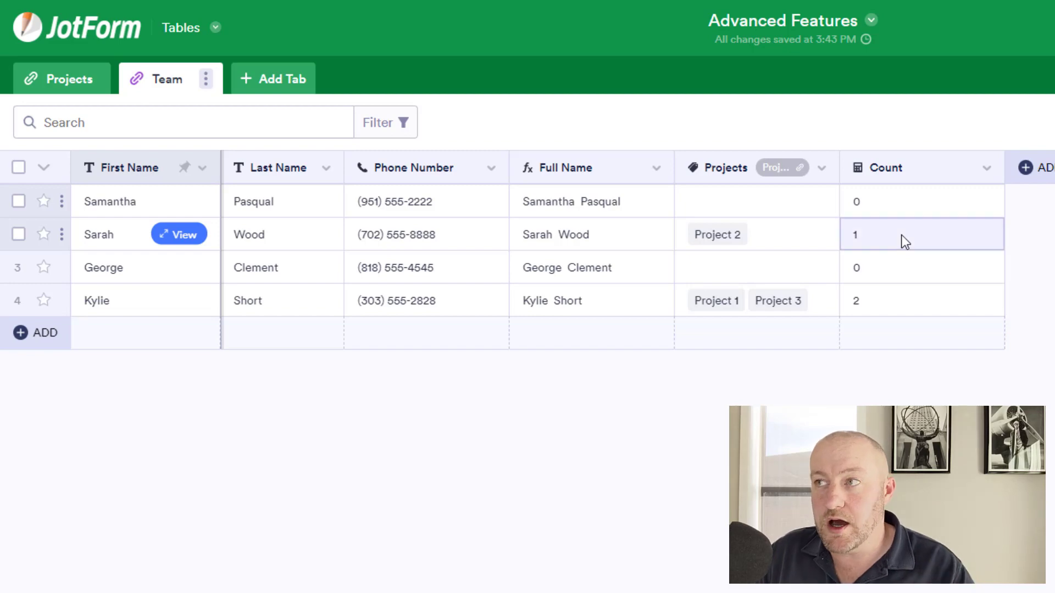
left_click(758, 235)
left_click(758, 235)
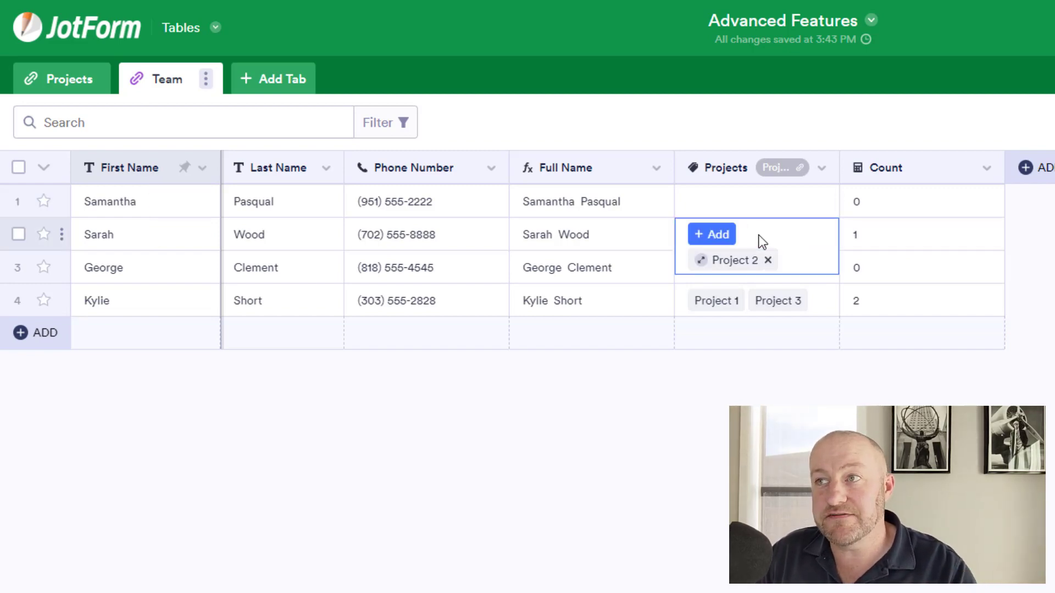
left_click(862, 230)
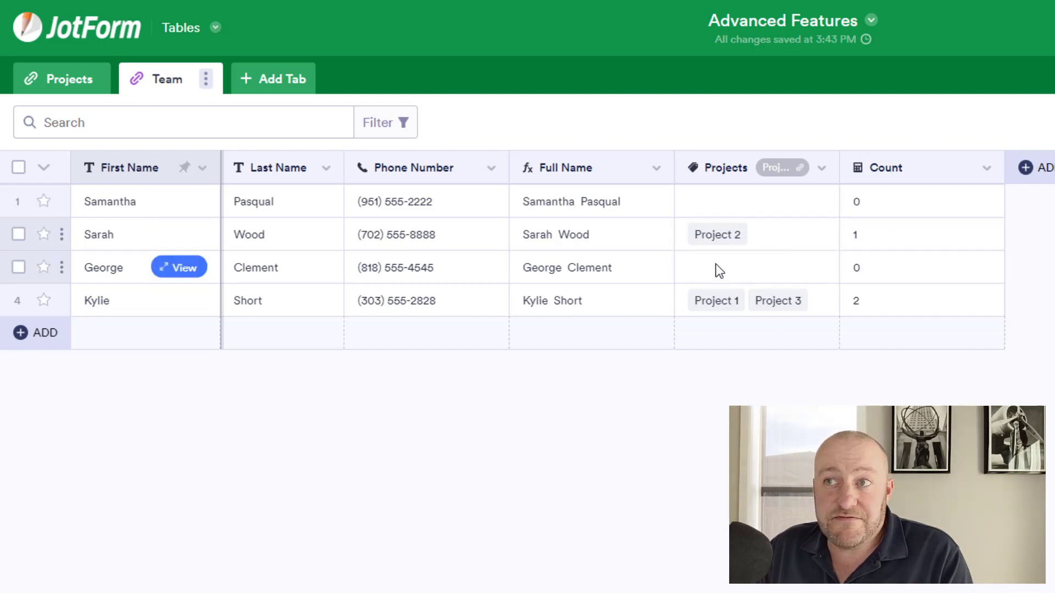
Step: Link Project 1 to the third team member, raising their Count to 1
double_click(699, 275)
left_click(703, 271)
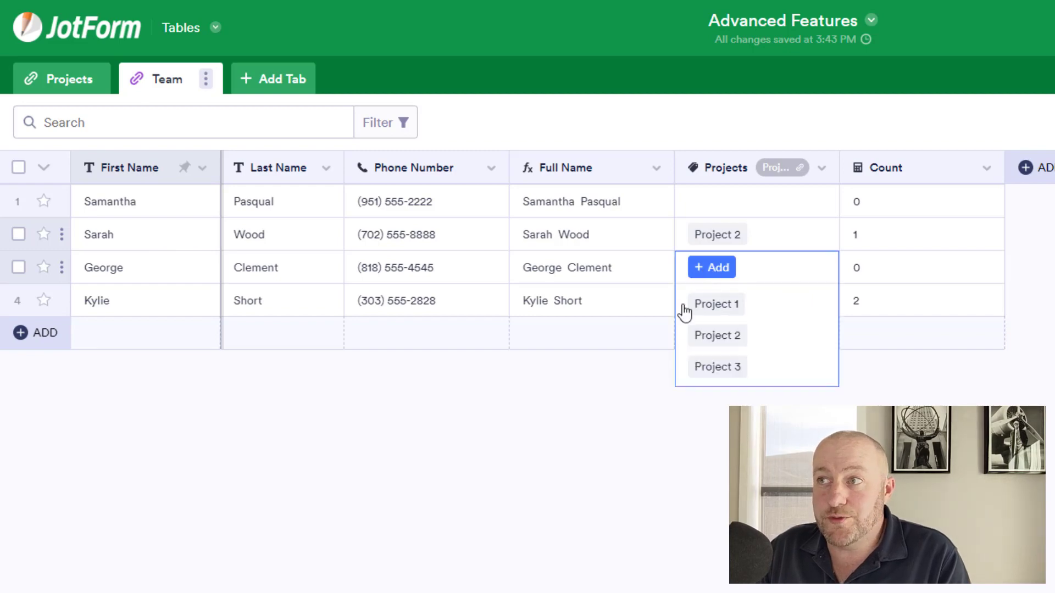
left_click(714, 304)
left_click(686, 495)
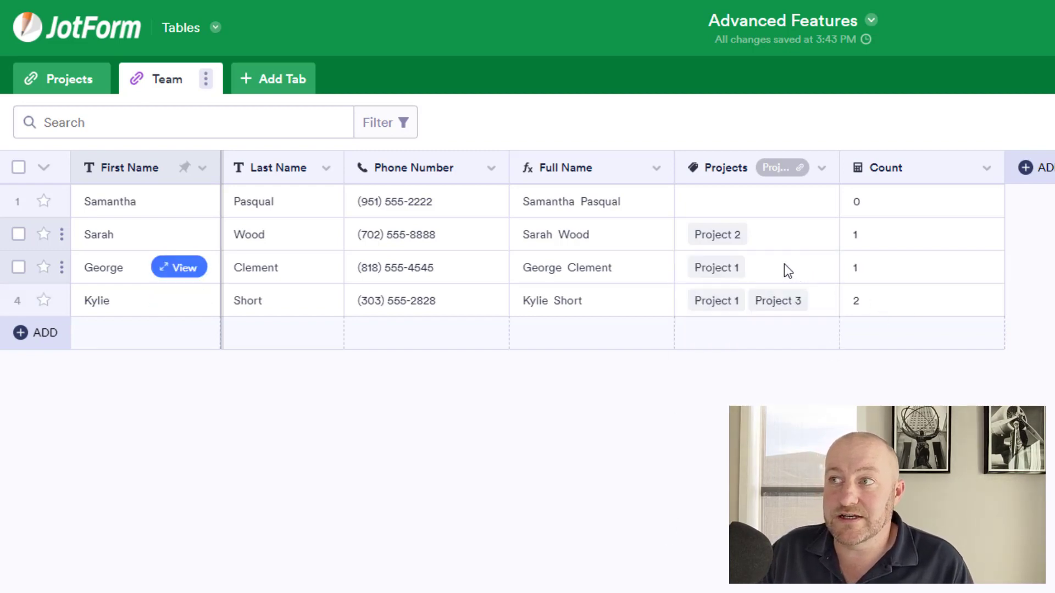
left_click(872, 281)
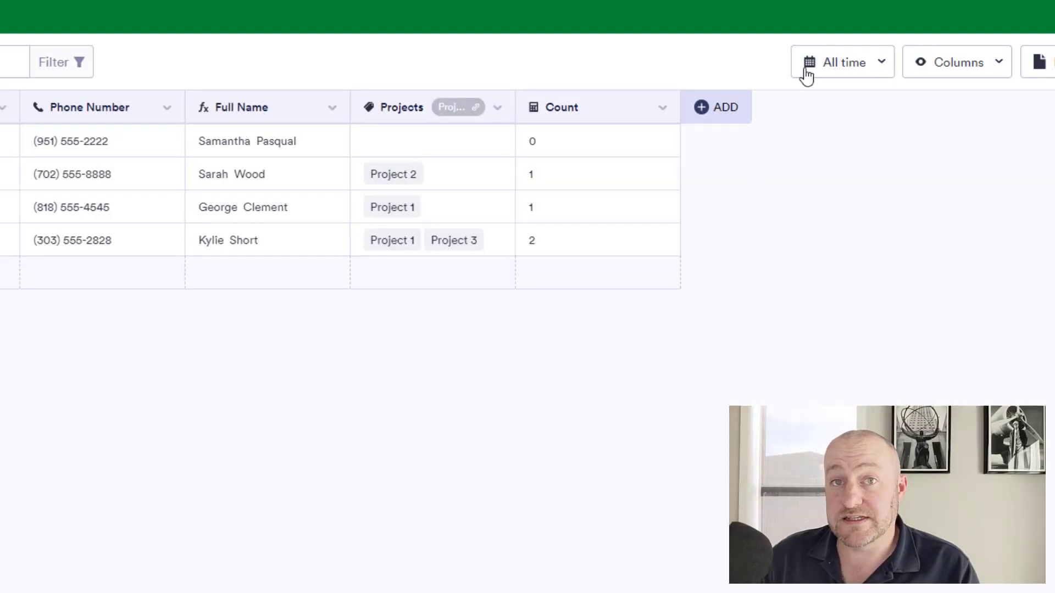
left_click(728, 111)
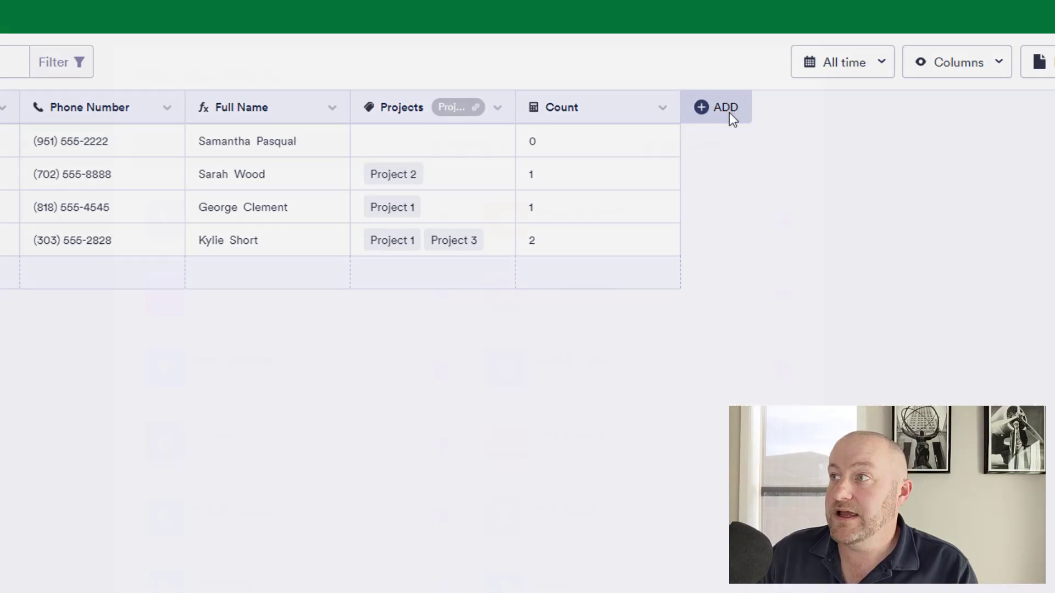
left_click(466, 132)
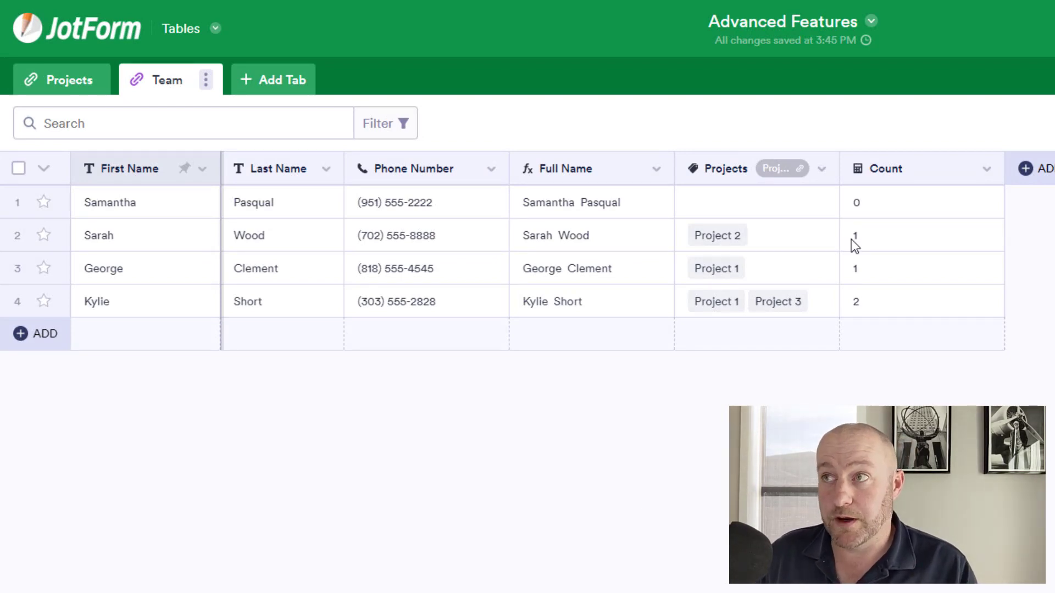
Step: Group the Team table by Projects and expand the 'Project 1, Project 3' and 'Project 2' groups
left_click(722, 167)
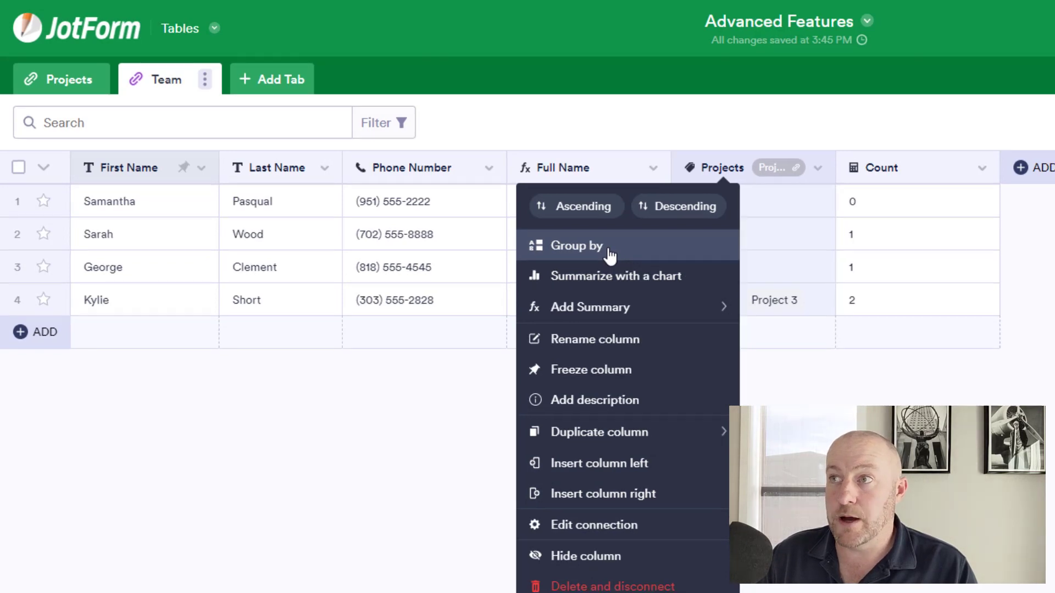
left_click(612, 254)
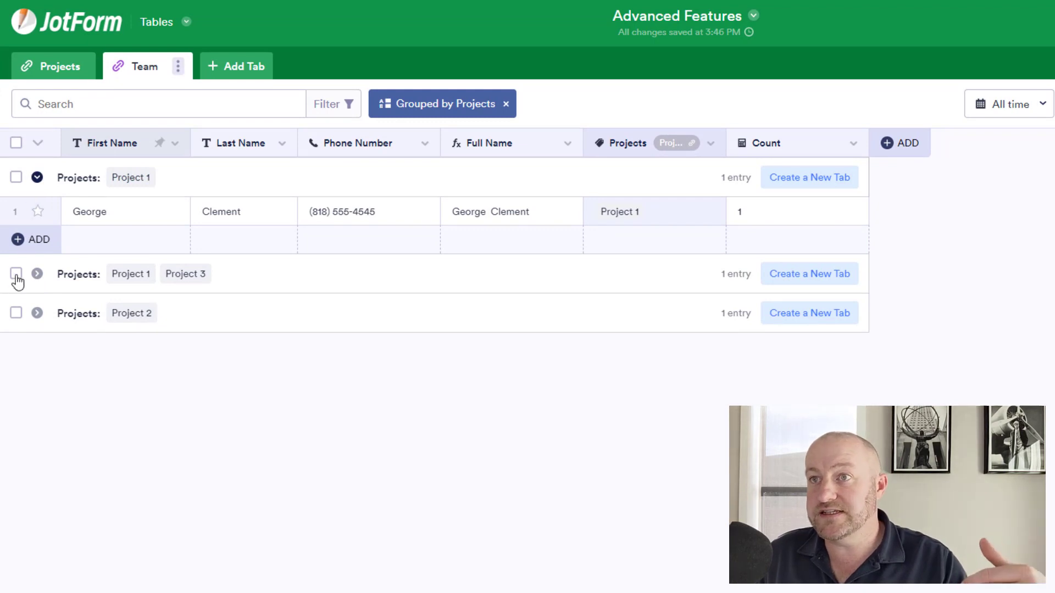
left_click(37, 273)
left_click(37, 371)
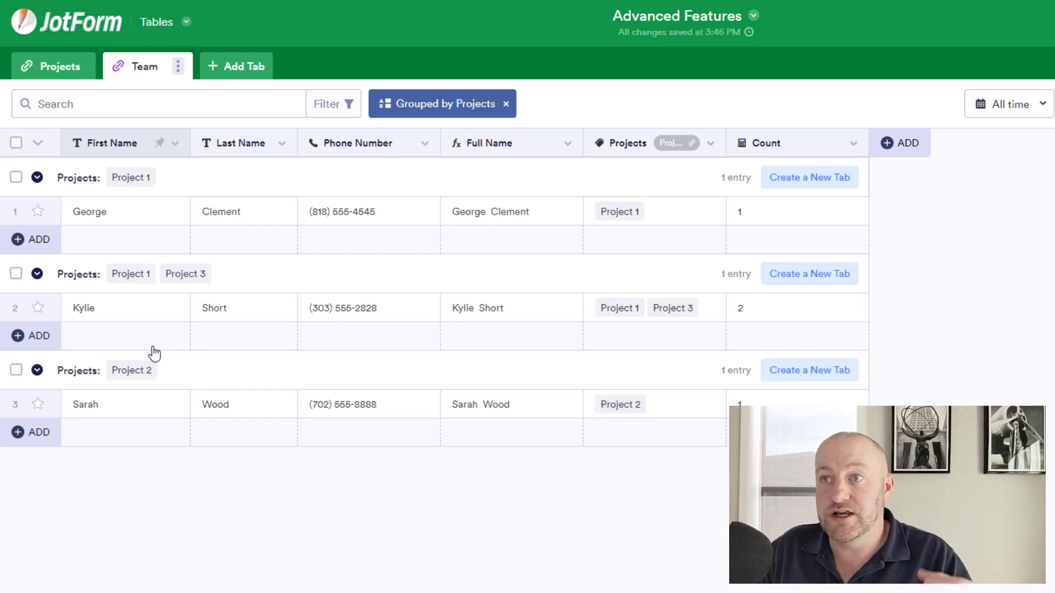
Step: Remove Project 3 from the member linked to both Project 1 and Project 3
left_click(696, 313)
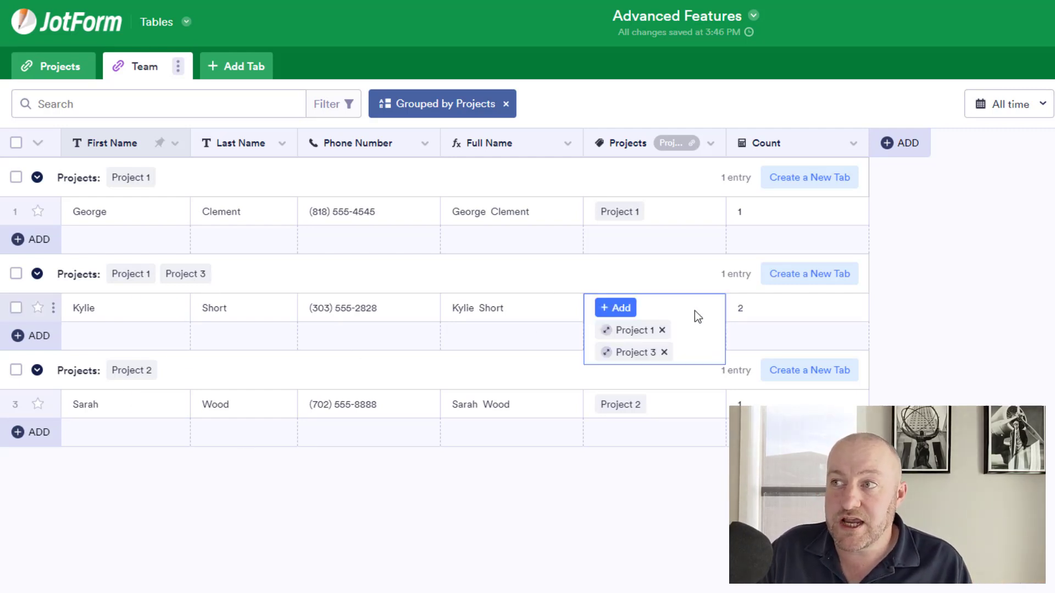
left_click(664, 352)
left_click(616, 532)
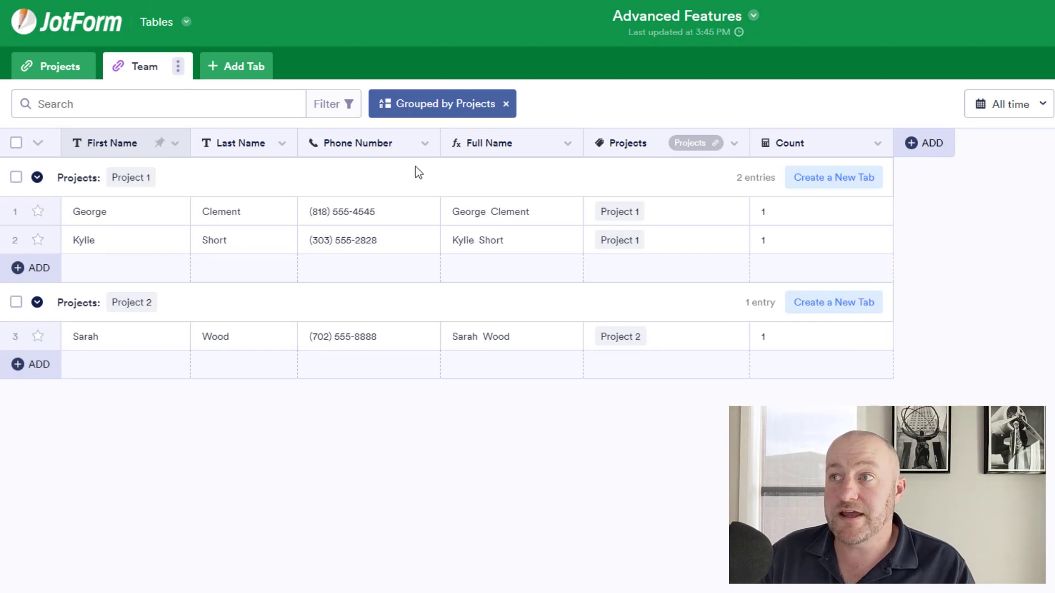
mouse_move(106, 242)
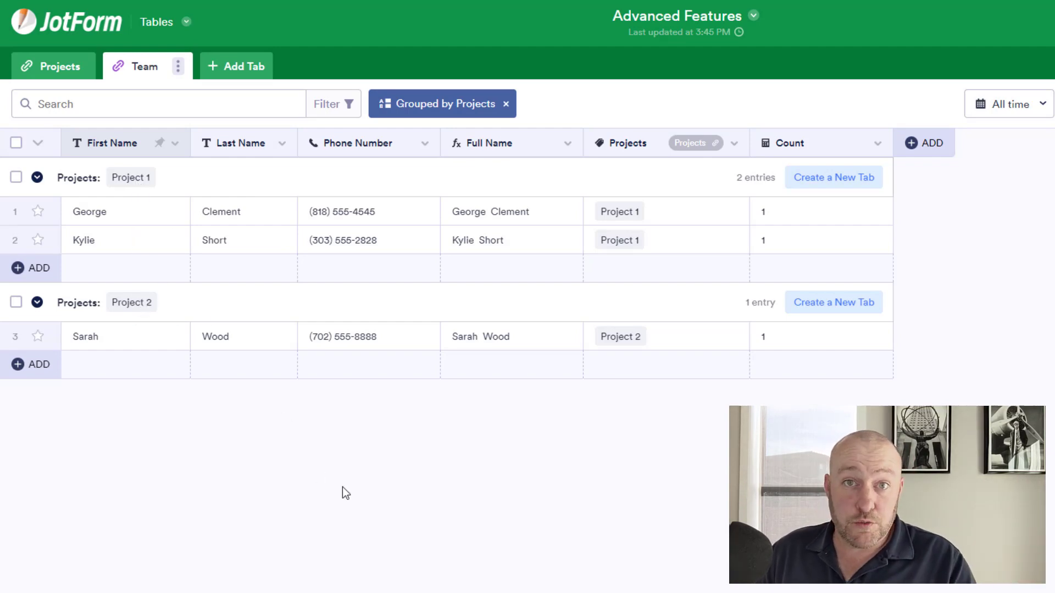
Step: Create a tab named 'new tab' from the Project 1 group
left_click(846, 187)
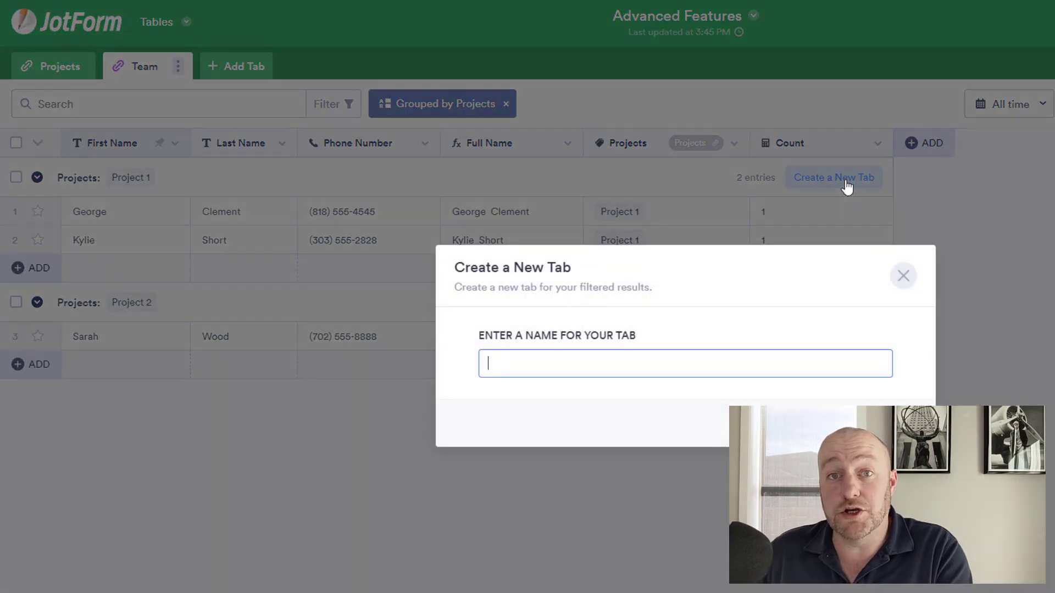
type("new tab")
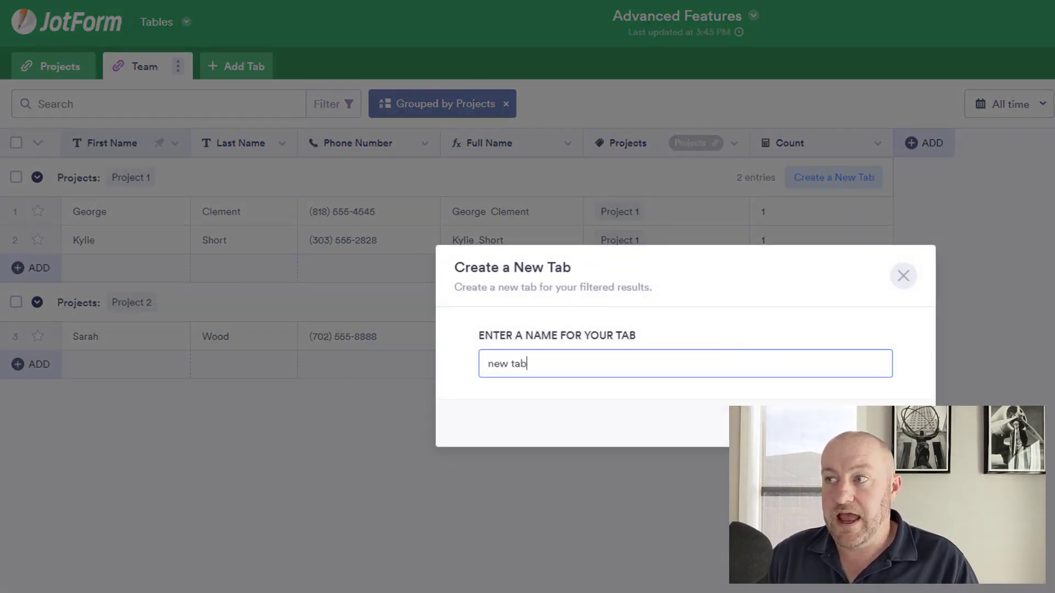
key("Return")
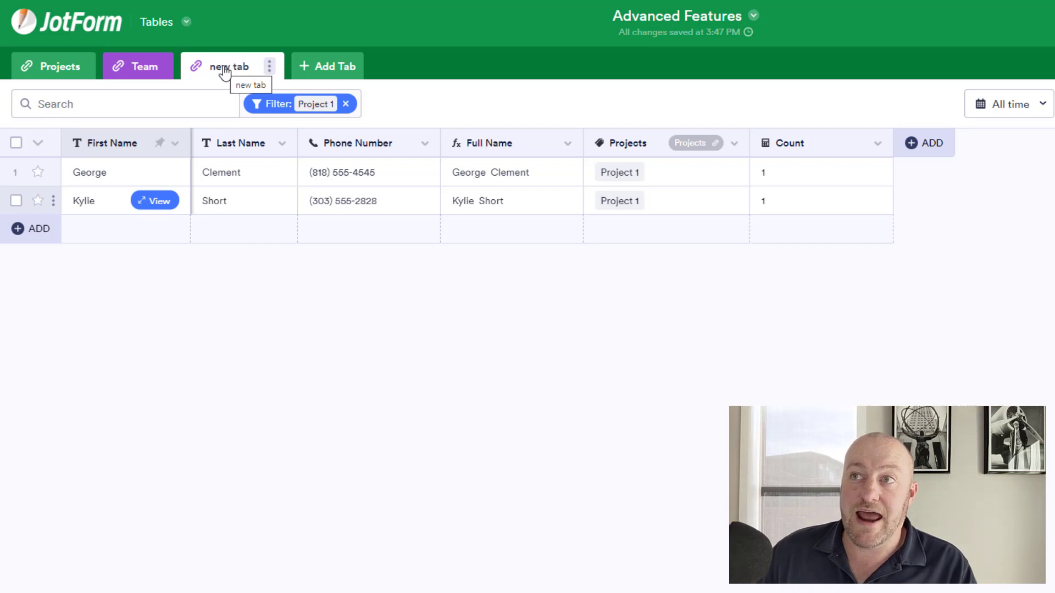
mouse_move(325, 114)
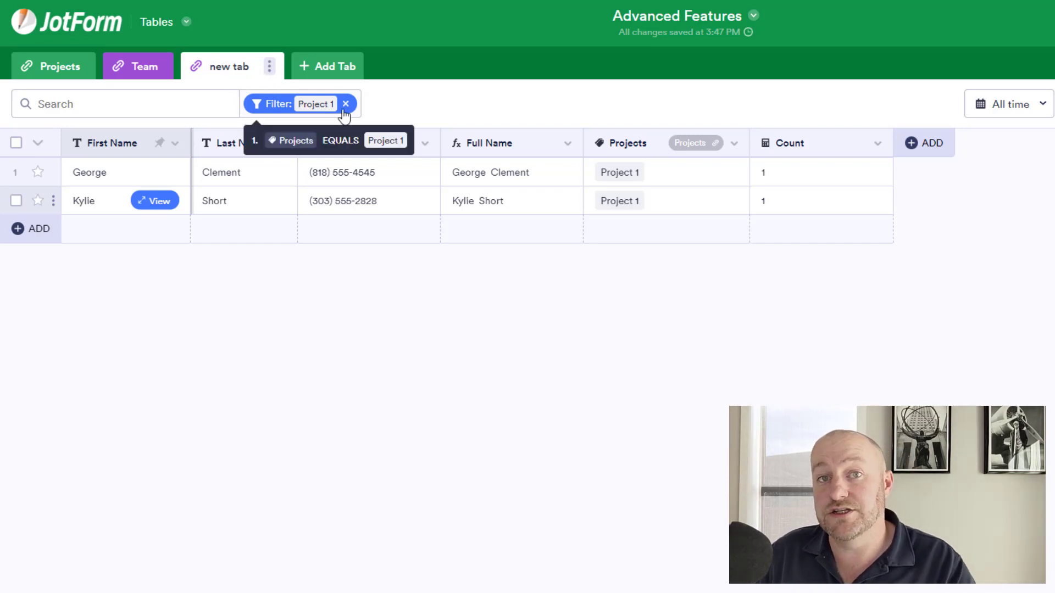